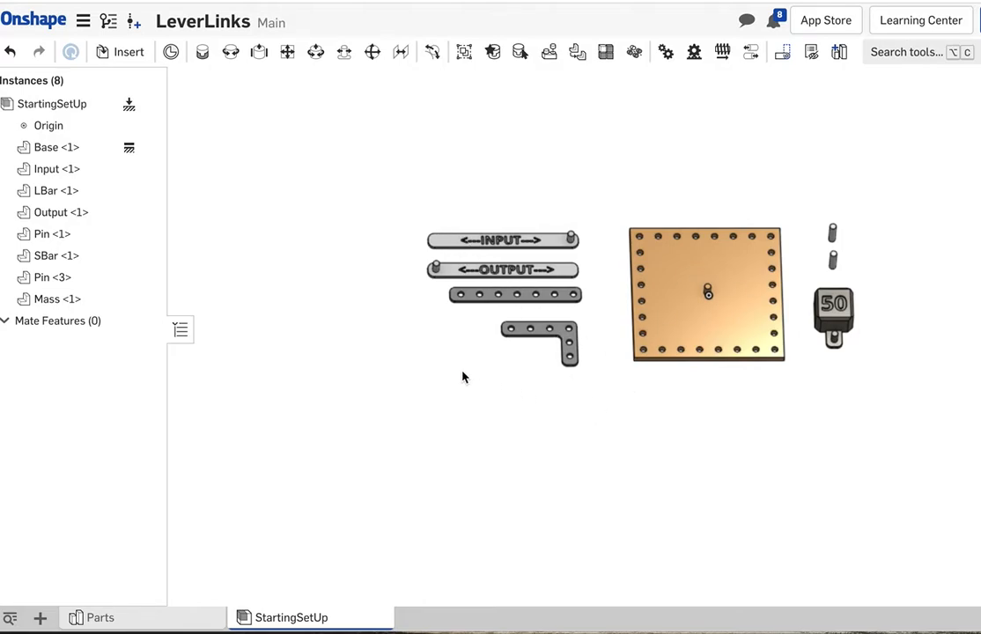
# Step: Create two duplicates of the StartingSetUp assembly
pyautogui.moveTo(294, 624)
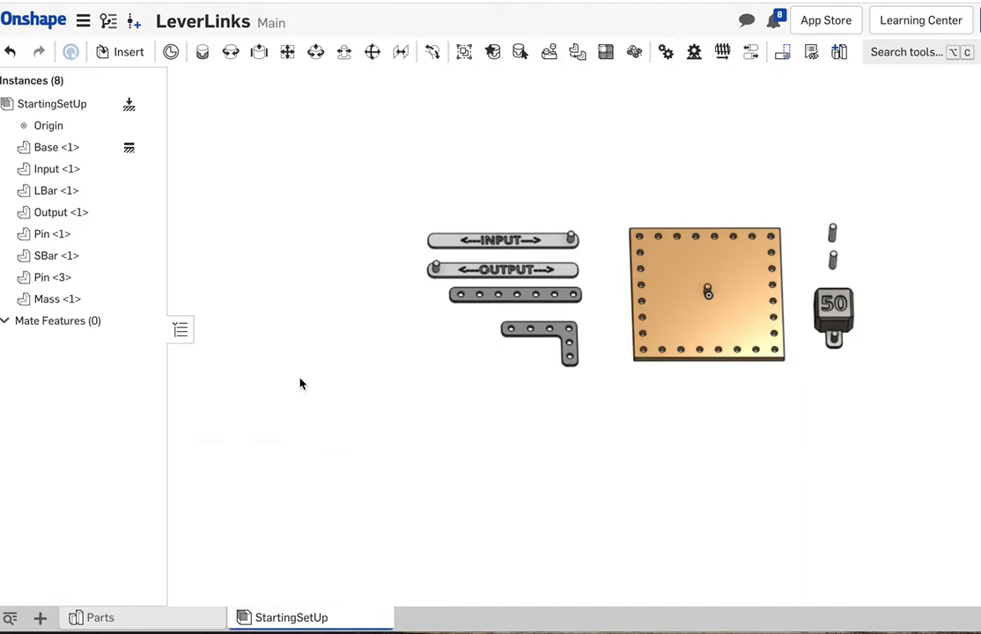
pyautogui.moveTo(98, 621)
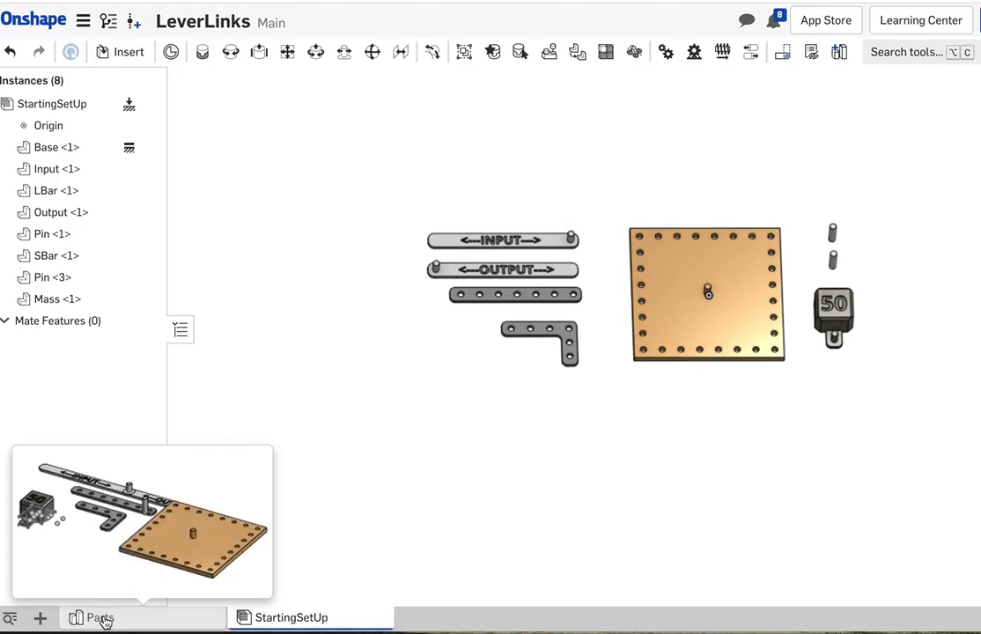
pyautogui.rightClick(304, 619)
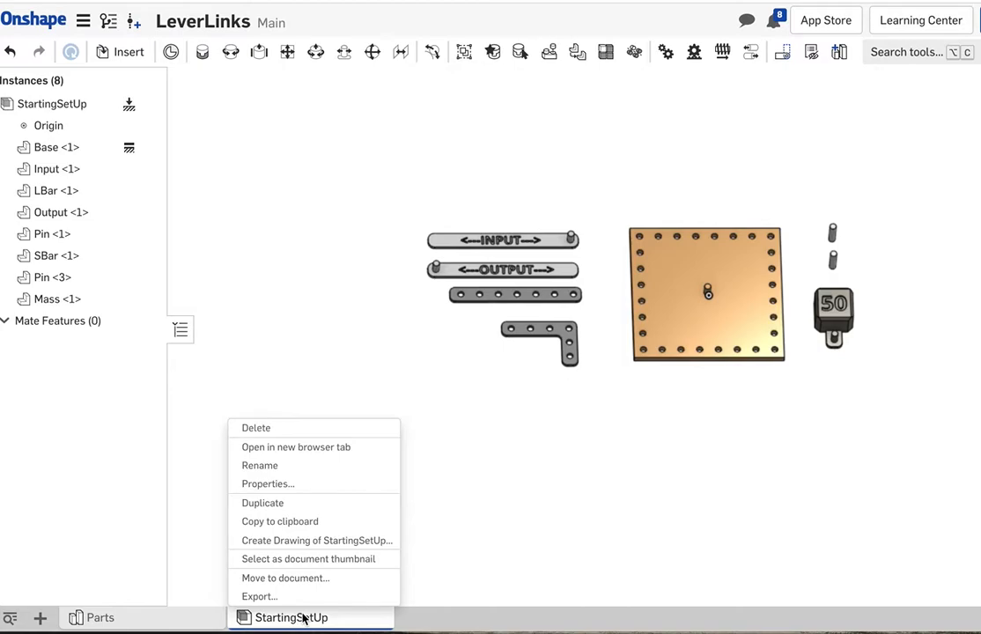
pyautogui.click(269, 502)
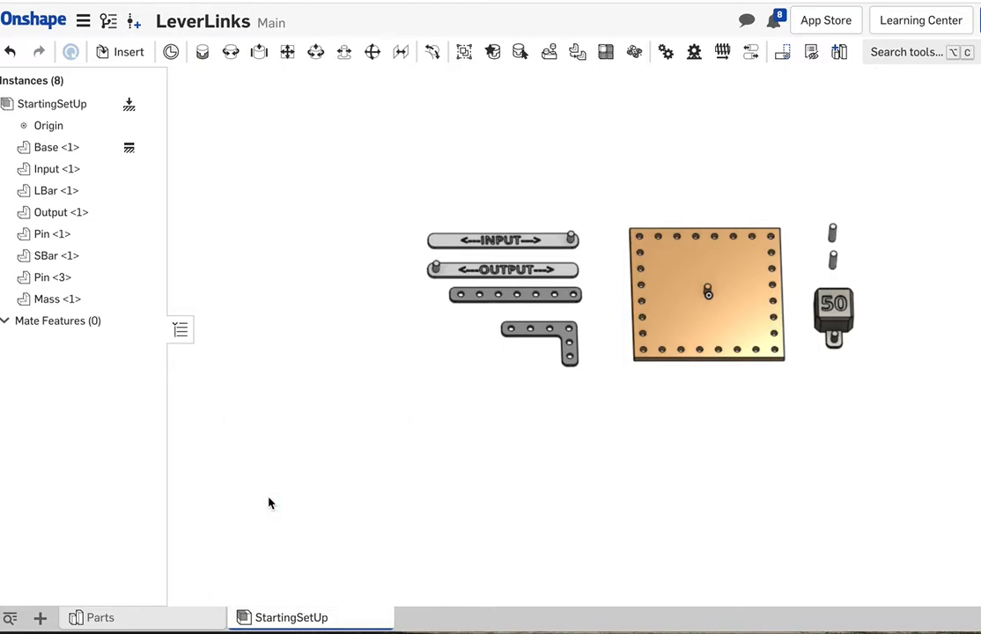
pyautogui.rightClick(283, 620)
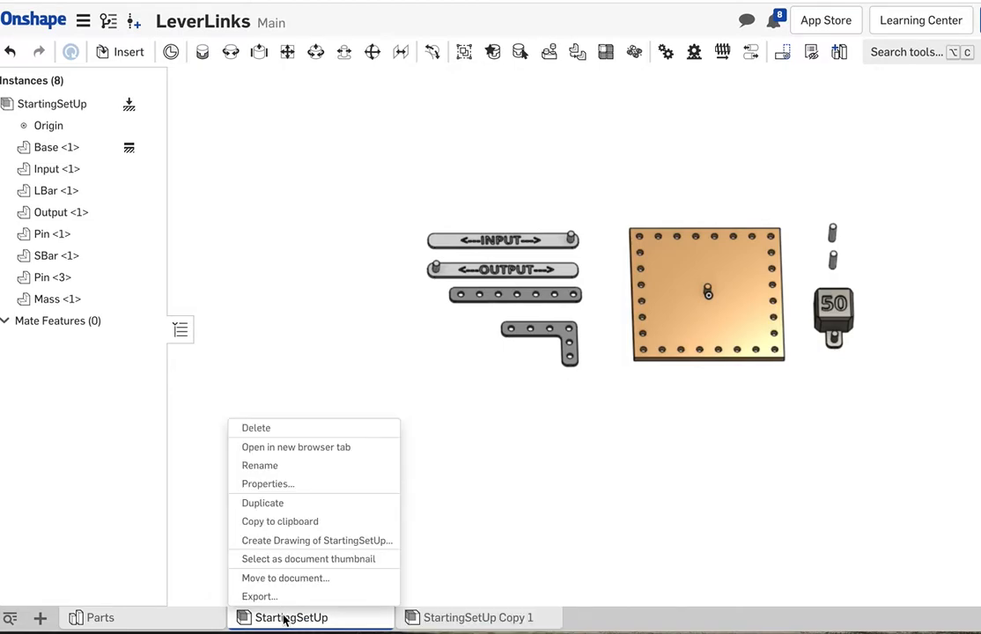
pyautogui.click(269, 503)
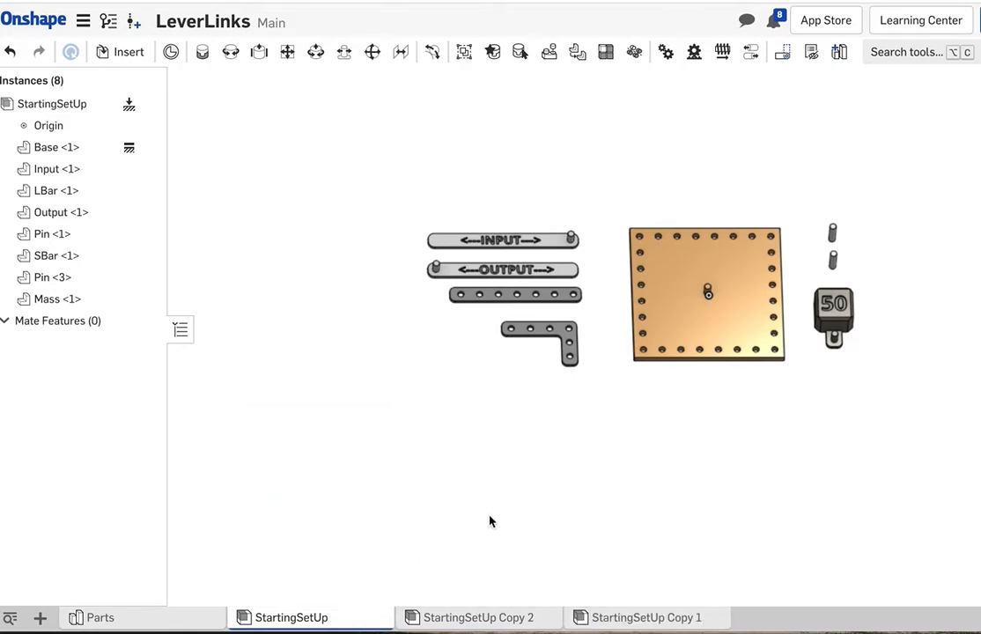
# Step: Rename the StartingSetUp Copy 2 assembly as Problem01
pyautogui.moveTo(297, 619)
pyautogui.rightClick(445, 619)
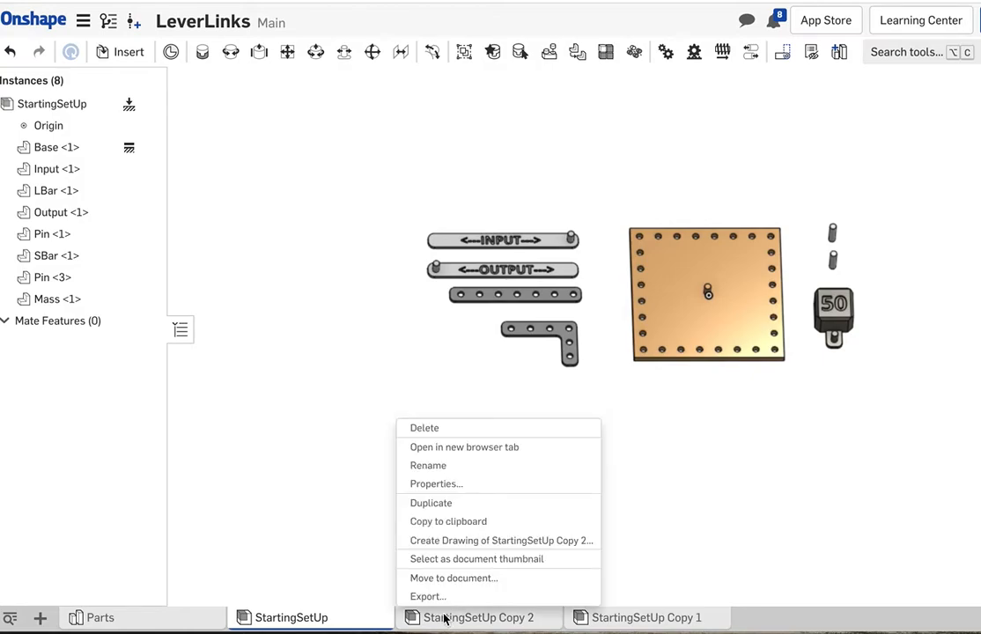
pyautogui.click(429, 467)
pyautogui.write('Problem')
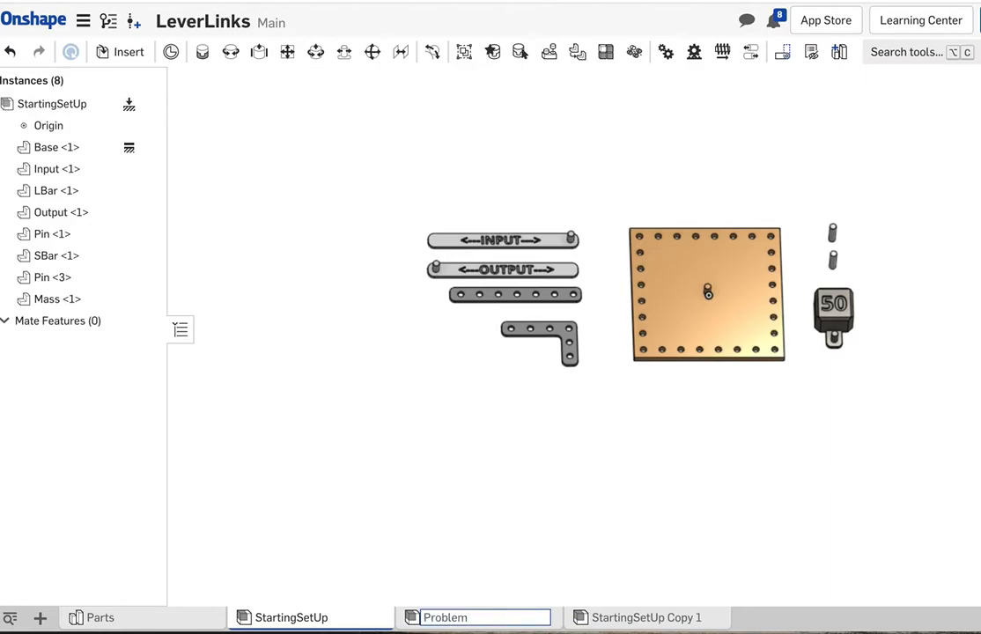
pyautogui.write('01')
pyautogui.press('Return')
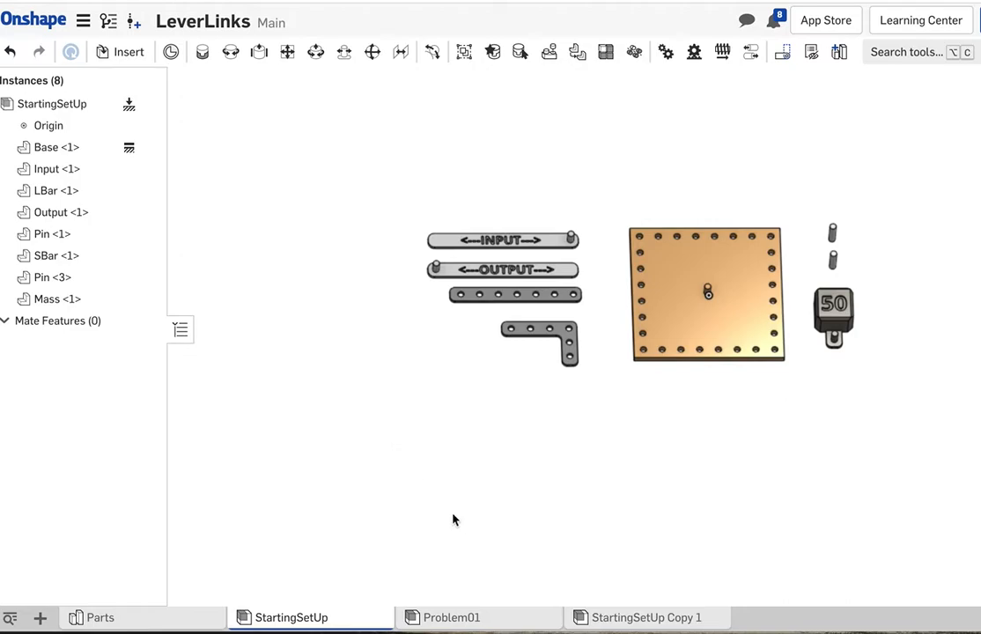
# Step: Open the Problem01 assembly and look over all its parts from above
pyautogui.click(452, 618)
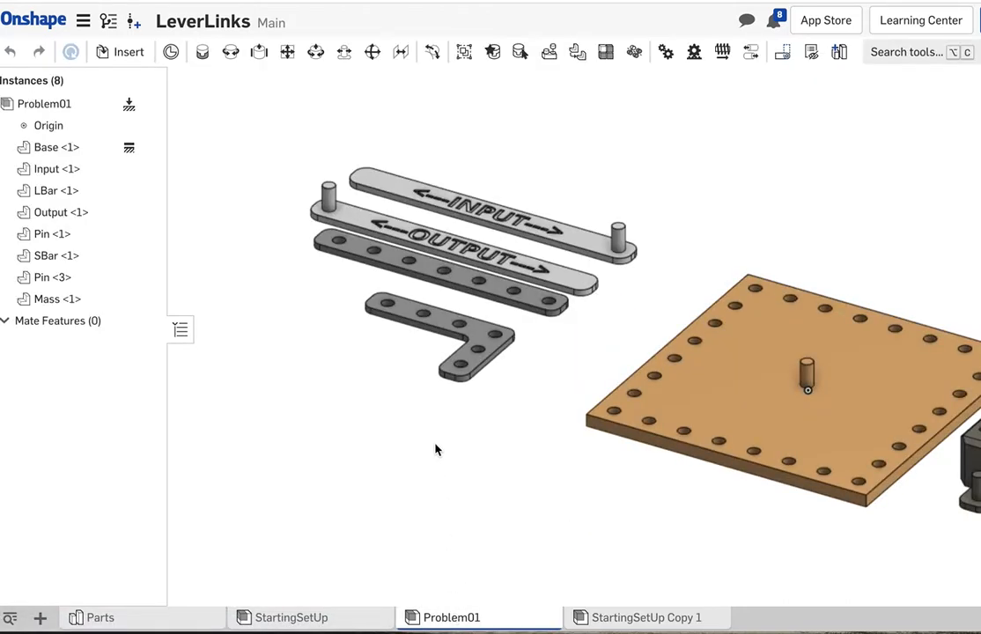
pyautogui.scroll(-5, 436, 450)
pyautogui.moveTo(435, 445); pyautogui.dragTo(450, 504, button='right')
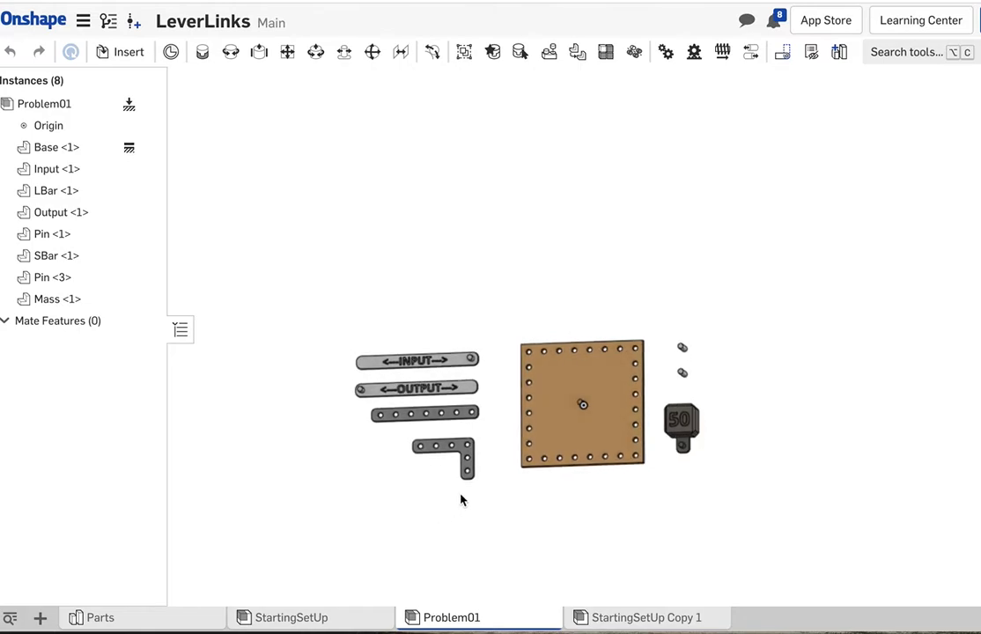
pyautogui.scroll(4, 546, 501)
pyautogui.scroll(-2, 546, 501)
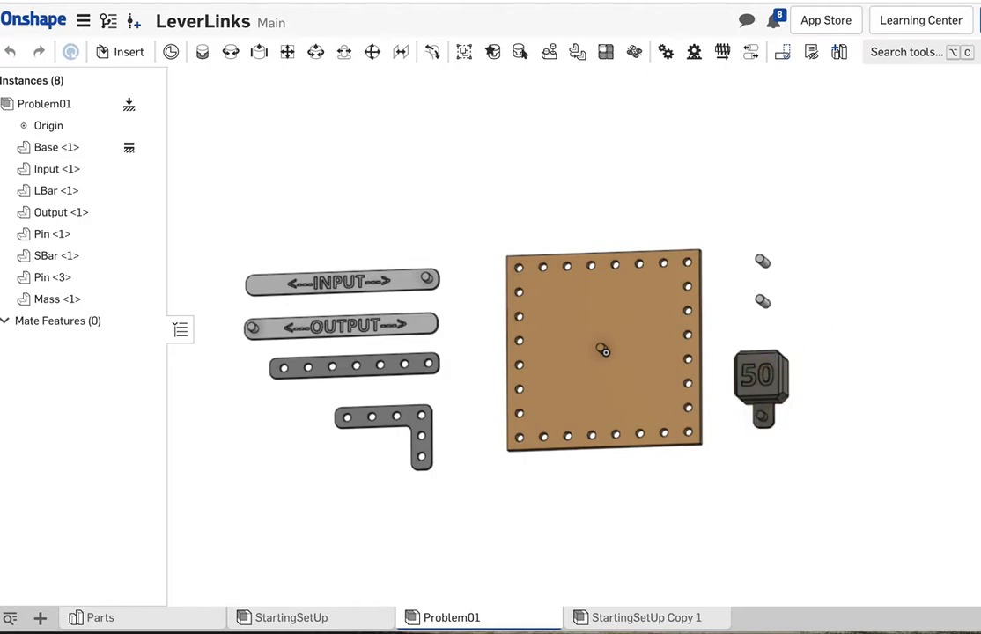
pyautogui.scroll(3, 324, 396)
pyautogui.scroll(-6, 937, 192)
pyautogui.scroll(5, 938, 192)
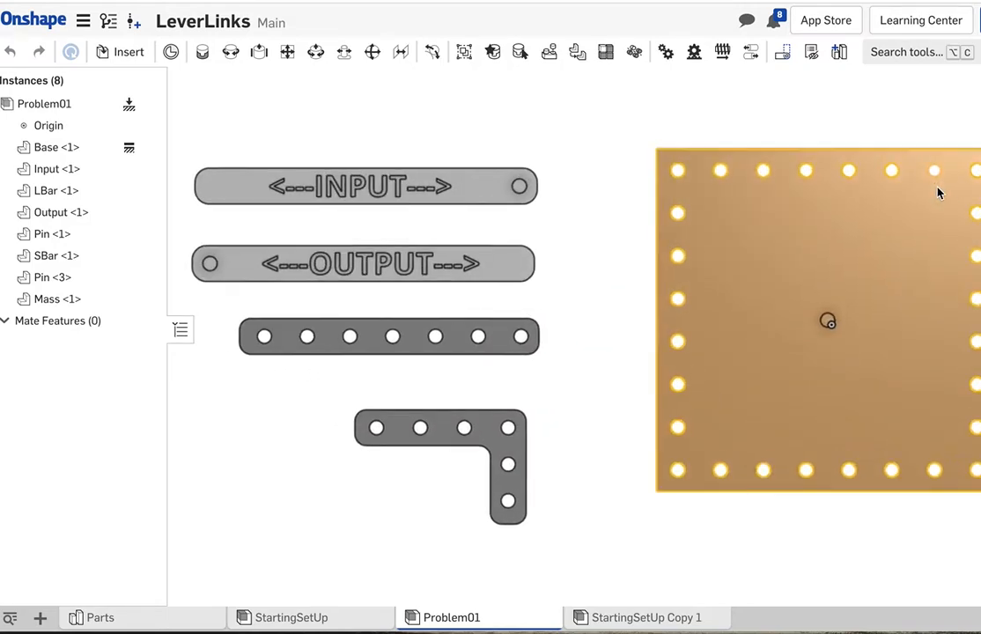
pyautogui.scroll(-6, 938, 192)
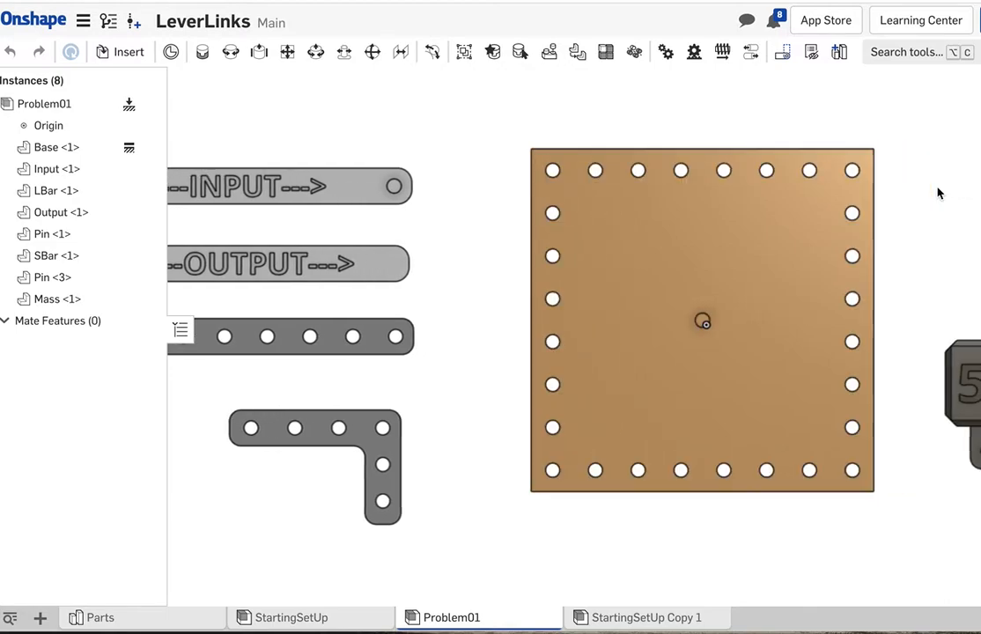
pyautogui.scroll(3, 938, 192)
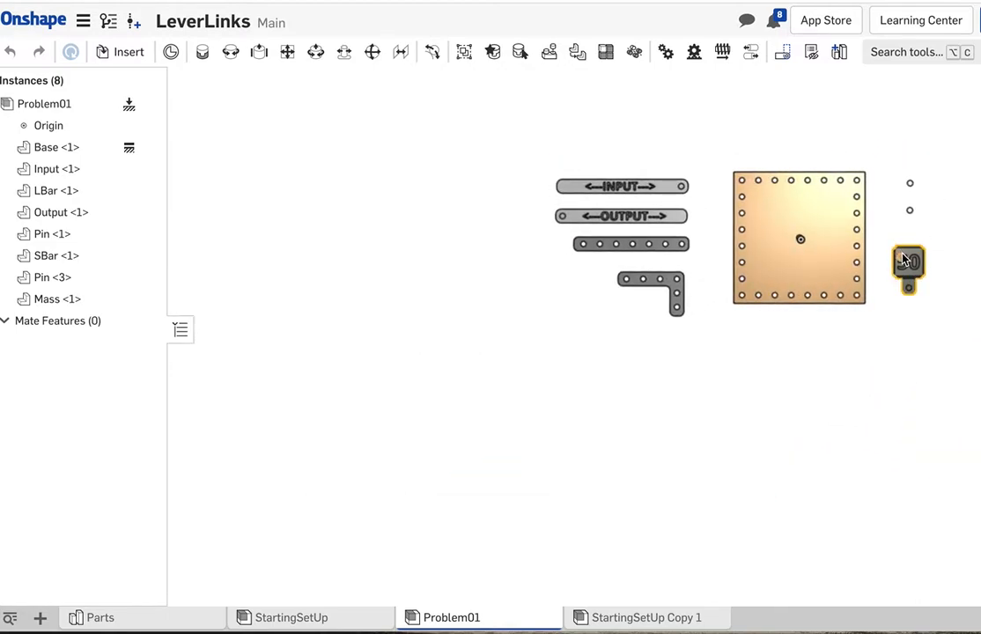
# Step: Move the Output bar across the base to its right-hand side, just above the 50 mass
pyautogui.click(599, 218)
pyautogui.moveTo(656, 216); pyautogui.dragTo(980, 217)
pyautogui.moveTo(937, 152)
pyautogui.mouseDown()
pyautogui.moveTo(939, 179)
pyautogui.moveTo(937, 168)
pyautogui.mouseUp()
pyautogui.click(800, 143)
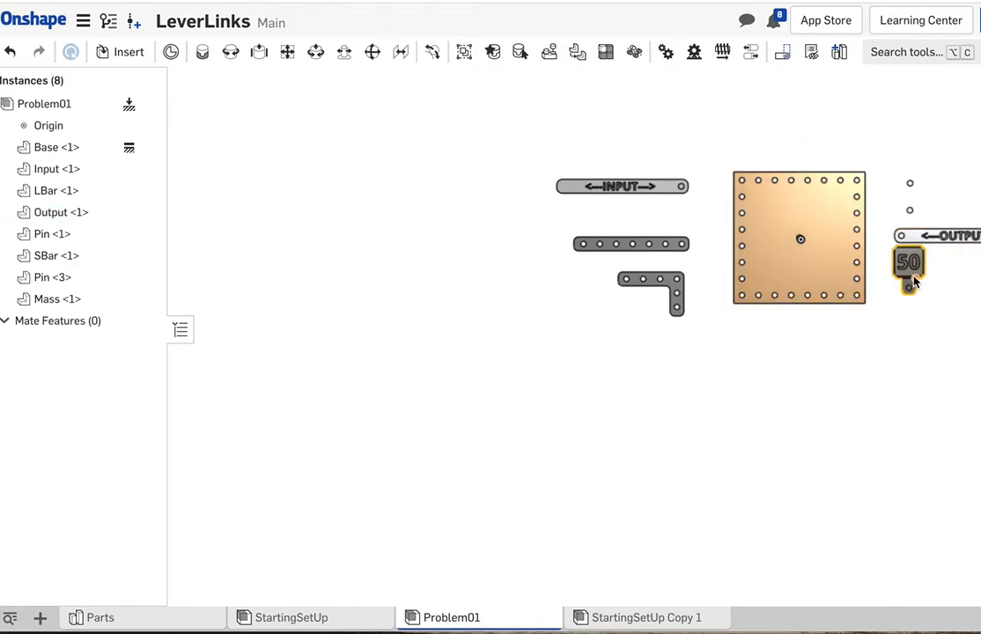
# Step: Move the 50 mass about 3 in down and 3.7 in left so it sits below the base
pyautogui.click(914, 279)
pyautogui.moveTo(908, 210); pyautogui.dragTo(909, 327)
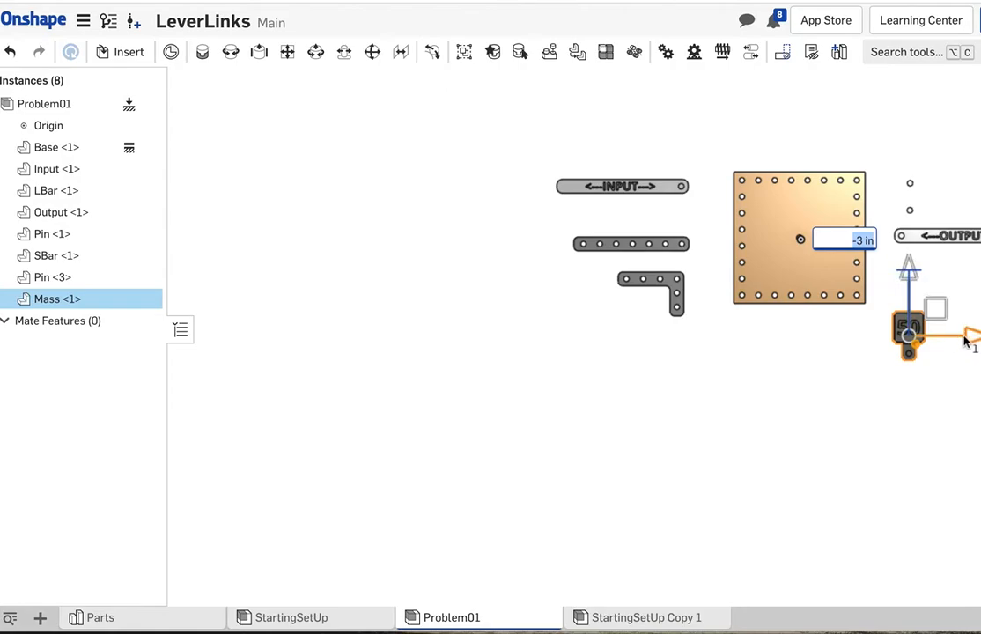
pyautogui.moveTo(966, 340); pyautogui.dragTo(891, 335)
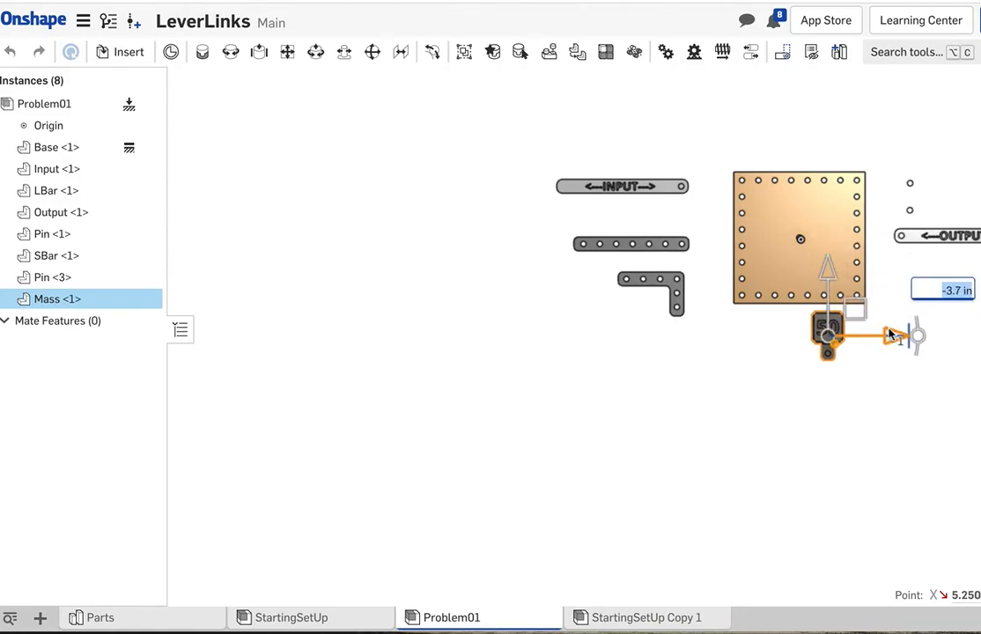
pyautogui.click(707, 356)
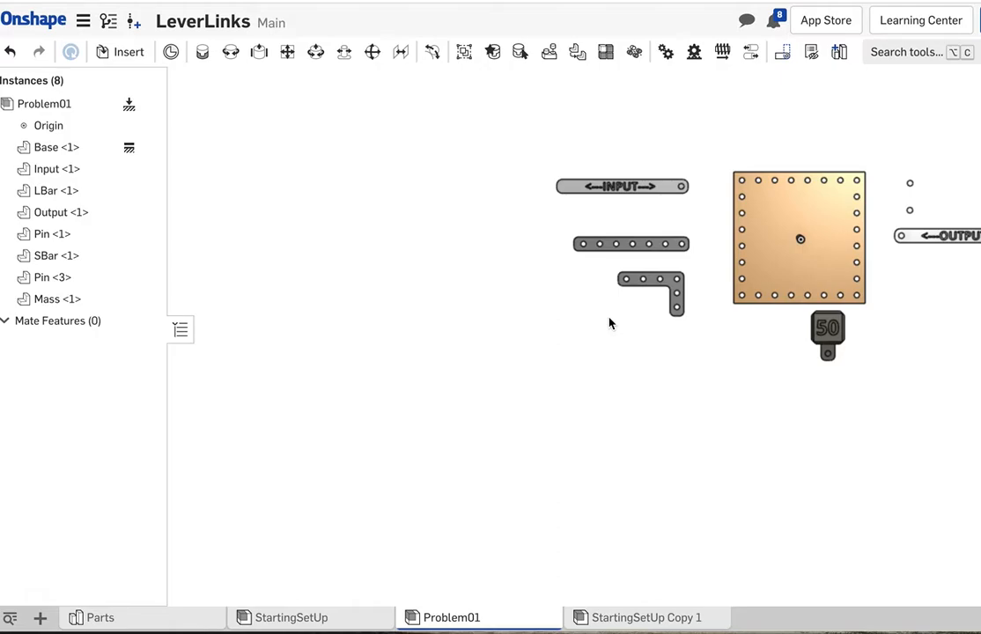
# Step: Move the straight bar about 7.5 in right onto the base, and the L-bar about 1.9 in down and 5 in right
pyautogui.click(622, 250)
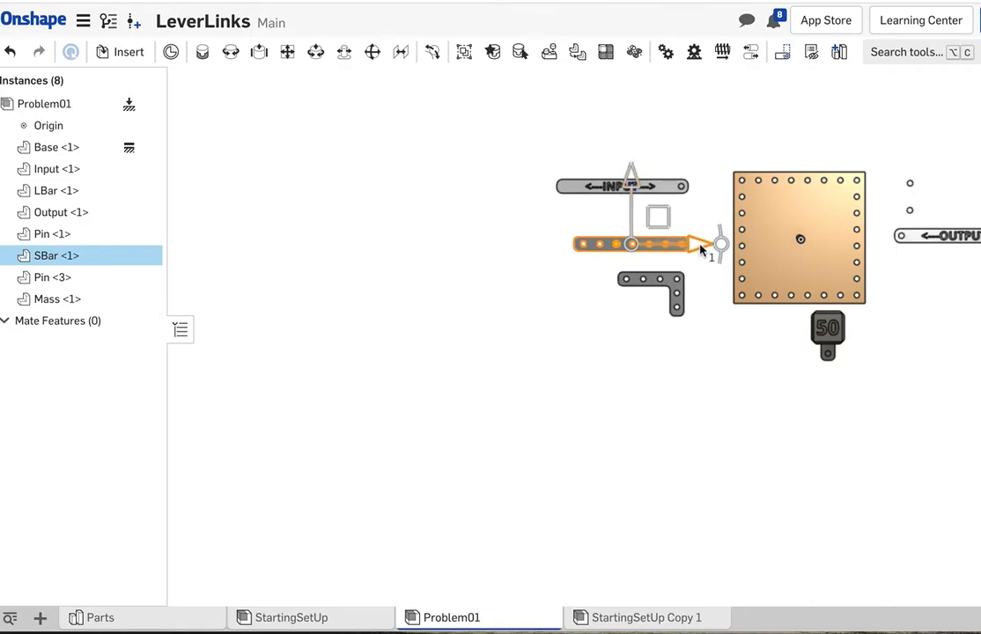
pyautogui.moveTo(713, 247); pyautogui.dragTo(871, 258)
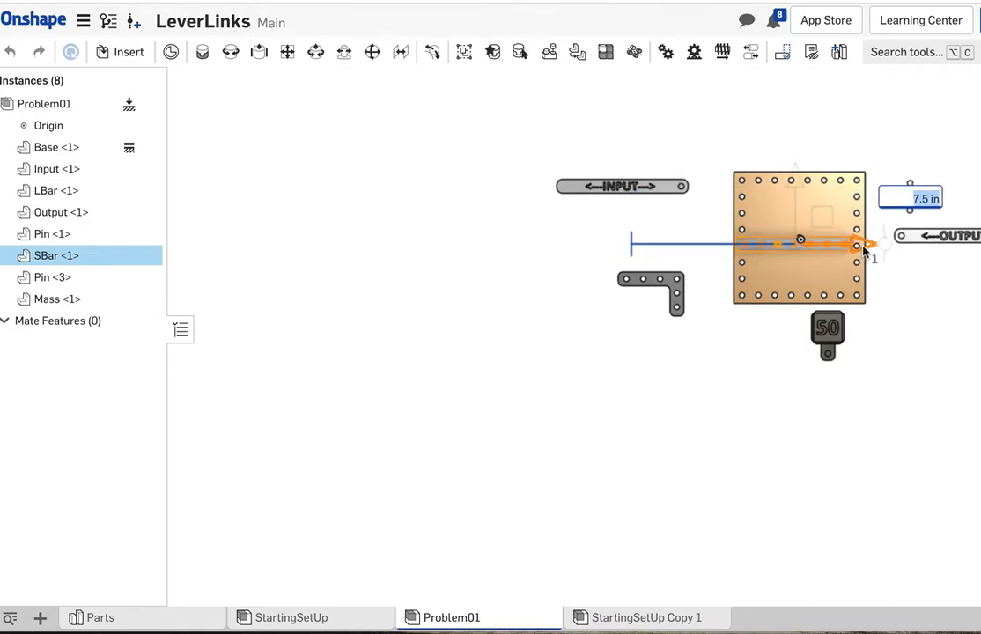
pyautogui.click(668, 284)
pyautogui.moveTo(665, 220); pyautogui.dragTo(667, 275)
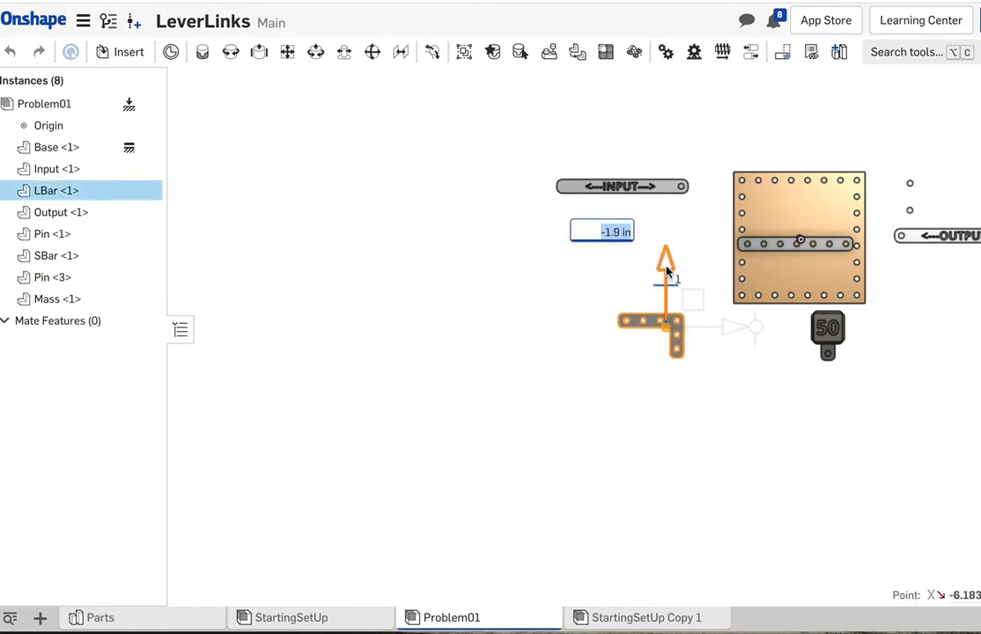
pyautogui.moveTo(742, 330); pyautogui.dragTo(819, 328)
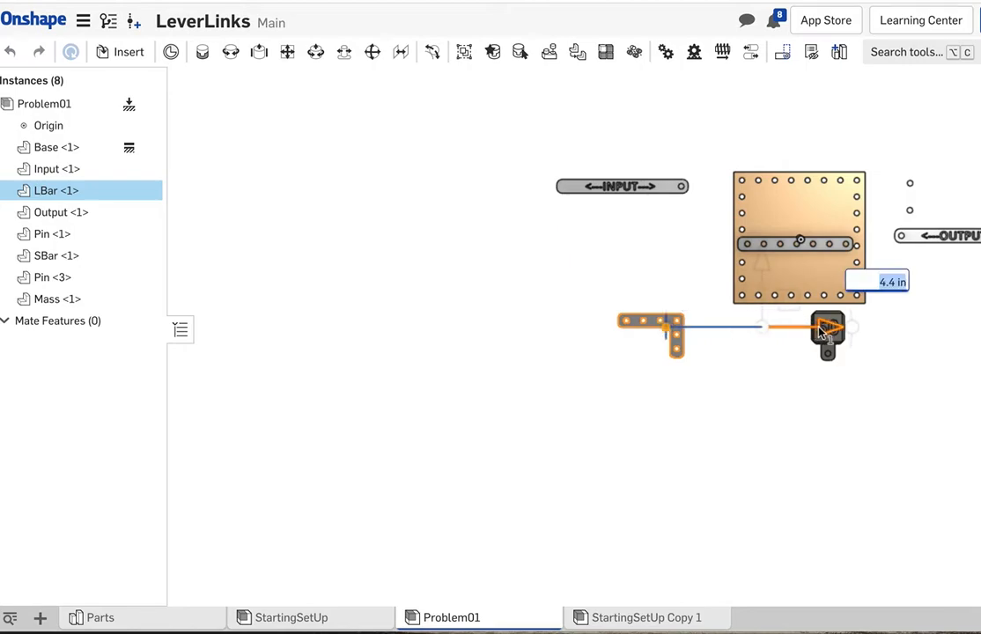
pyautogui.write('5')
pyautogui.press('Return')
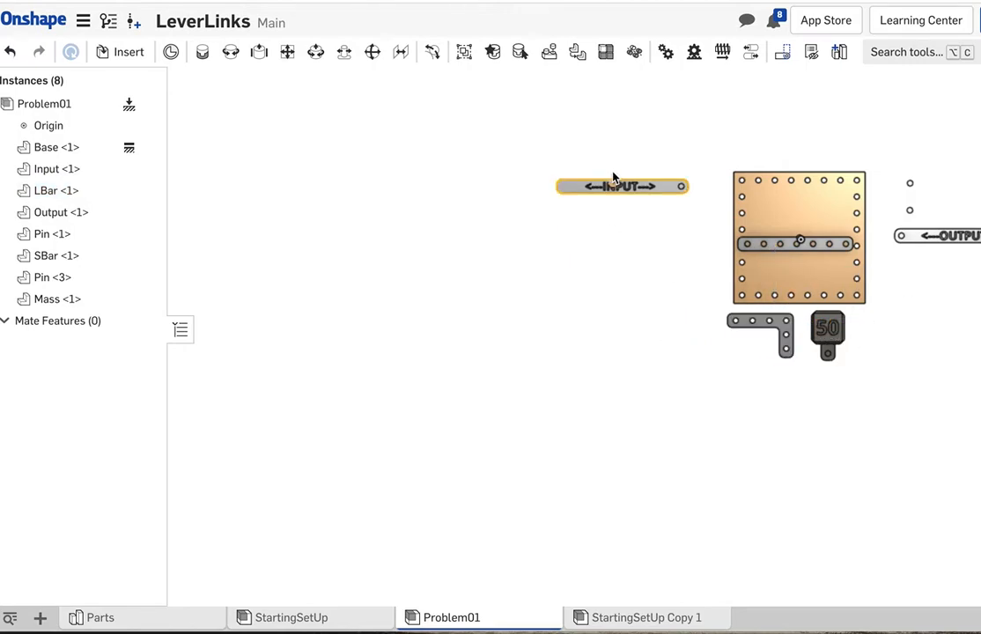
# Step: Move the Input bar about 3 in down, level with the middle of the base
pyautogui.click(615, 183)
pyautogui.moveTo(610, 131); pyautogui.dragTo(619, 199)
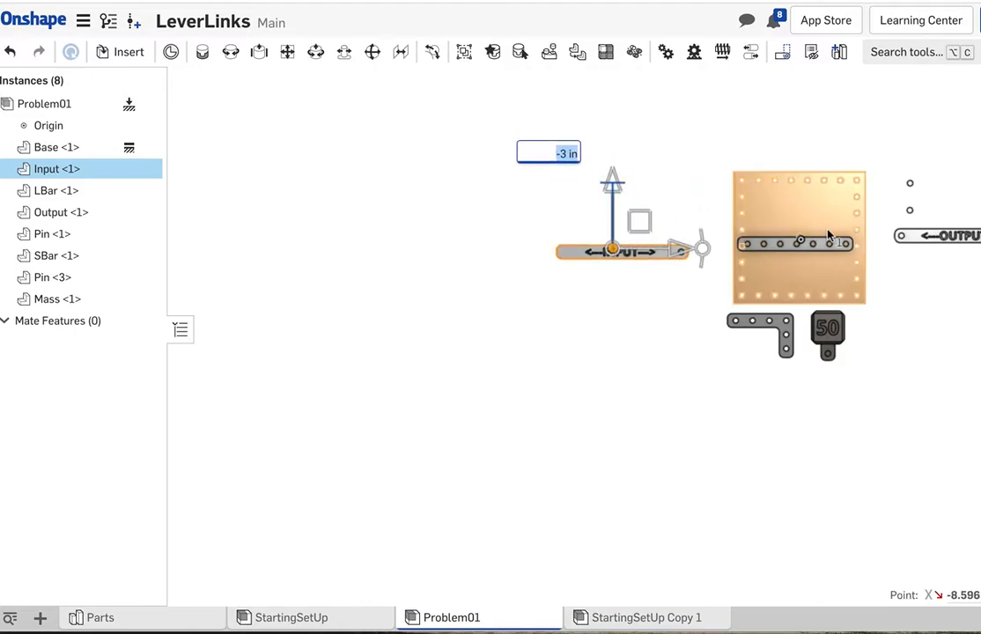
pyautogui.click(899, 178)
# Step: Move the upper loose pin about 8.7 in left, beside the base's upper left corner
pyautogui.click(910, 186)
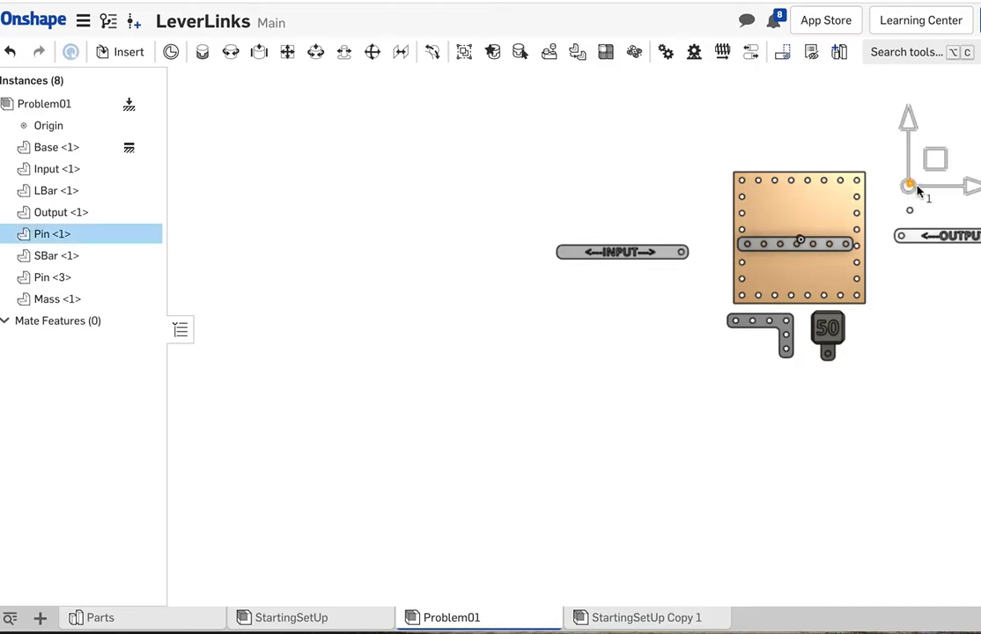
pyautogui.moveTo(970, 188); pyautogui.dragTo(784, 221)
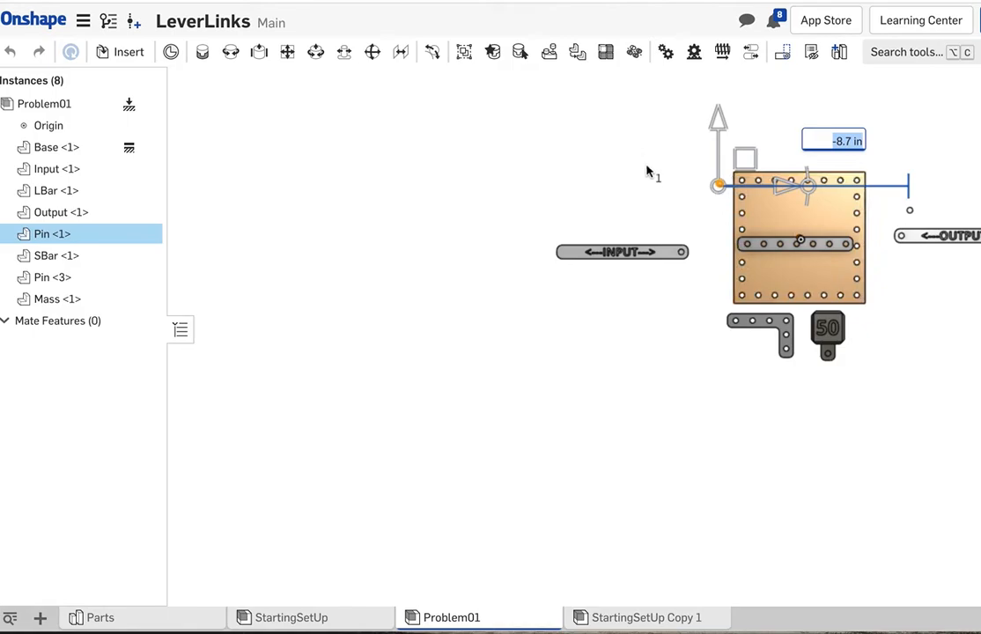
pyautogui.click(650, 198)
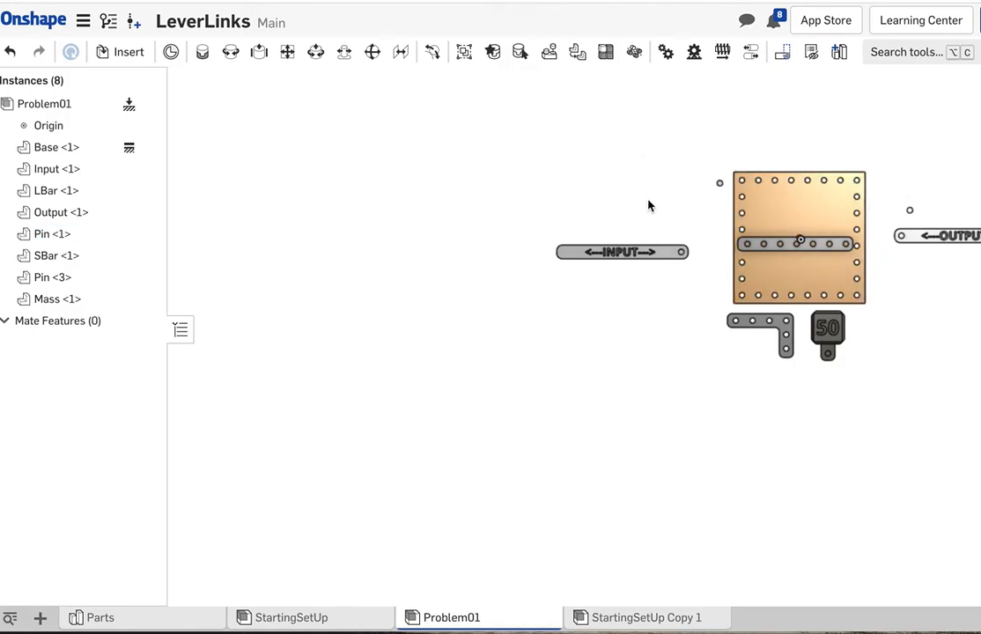
# Step: Examine the rearranged parts around the base, from the Input bar across to the Output bar
pyautogui.hotkey('ctrl', 'shift', 'Left')
pyautogui.hotkey('ctrl', 'shift', 'Left')
pyautogui.hotkey('ctrl', 'shift', 'Left')
pyautogui.hotkey('ctrl', 'shift', 'Left')
pyautogui.hotkey('ctrl', 'shift', 'Left')
pyautogui.hotkey('ctrl', 'shift', 'Left')
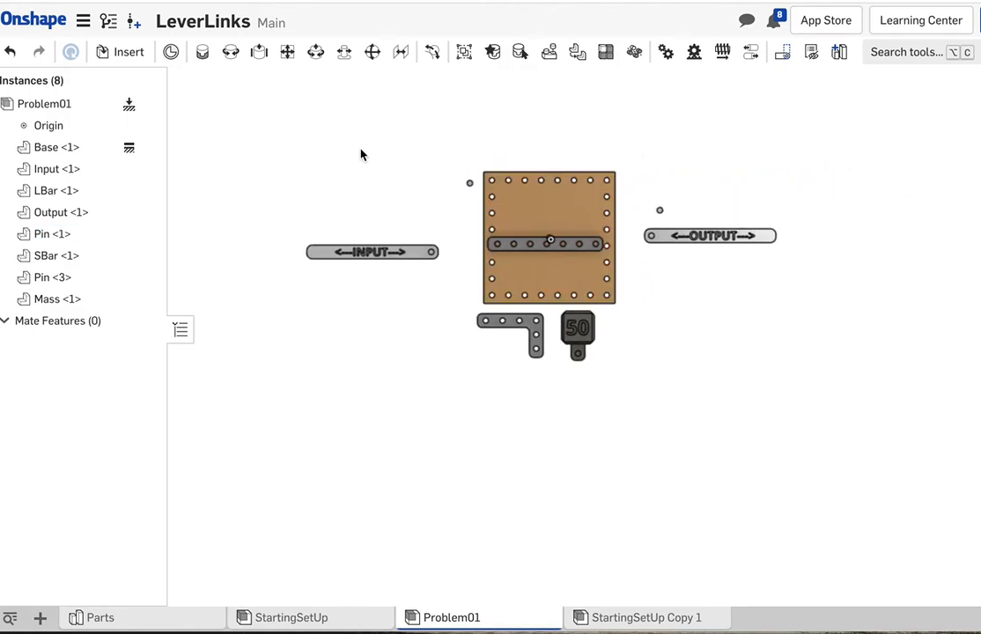
pyautogui.press('f')
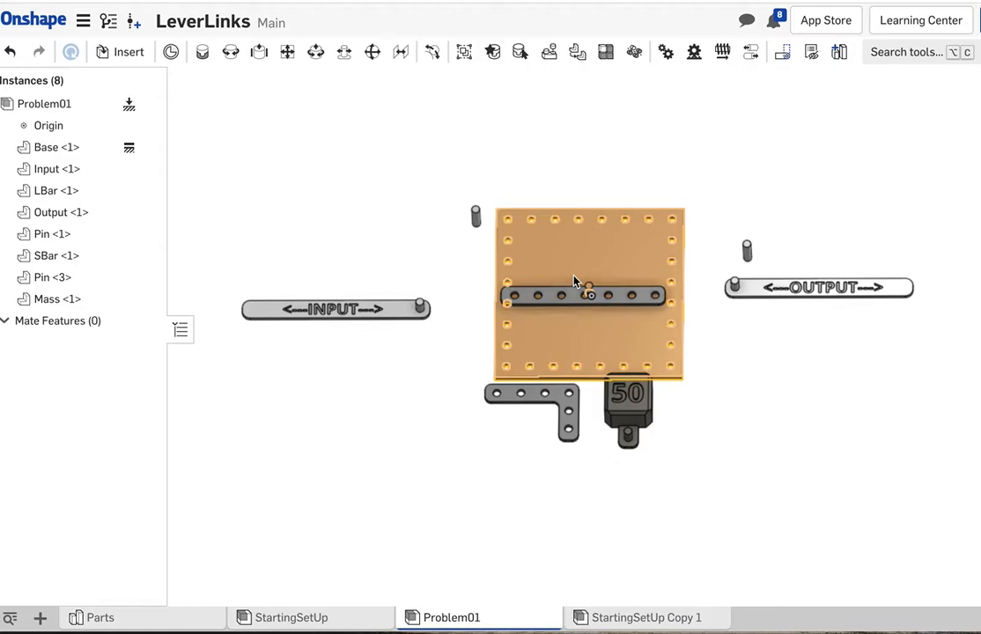
pyautogui.scroll(1, 574, 281)
pyautogui.scroll(1, 573, 281)
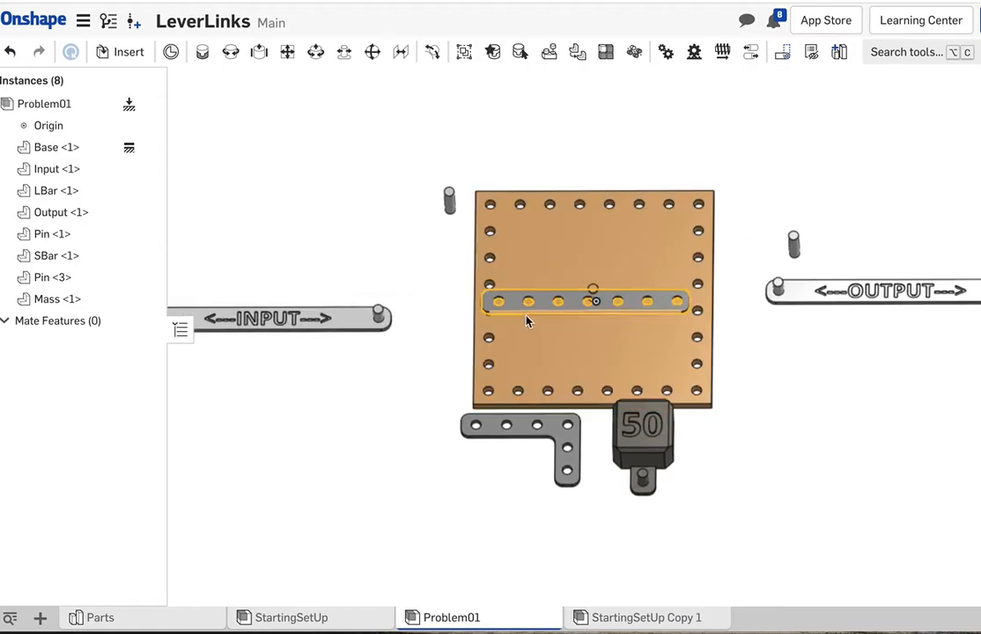
# Step: Move the straight bar about 0.8 in down, clear of the pin at the centre of the base
pyautogui.click(576, 300)
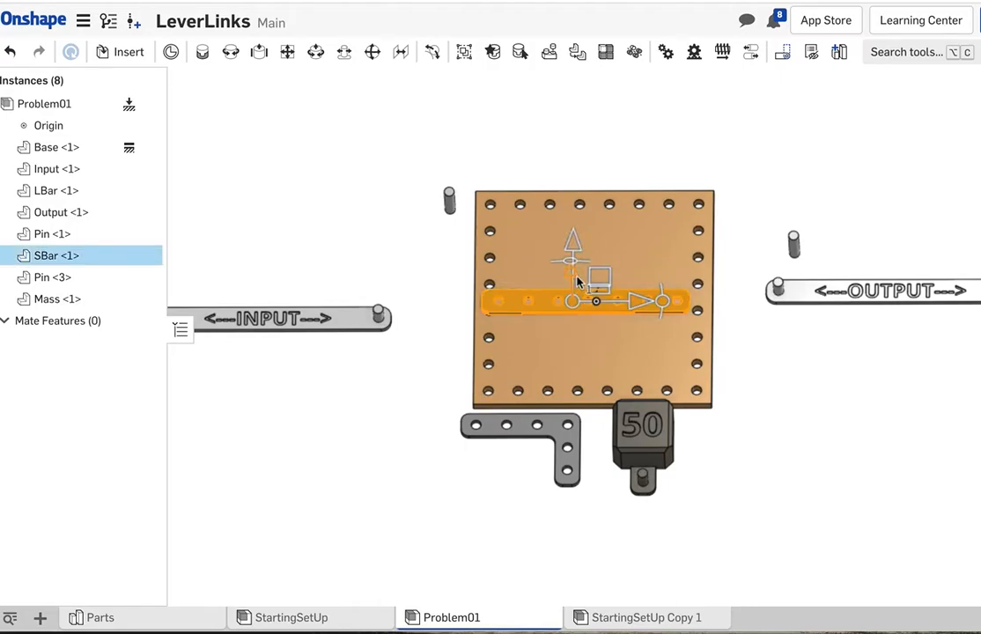
pyautogui.hotkey('shift', '5')
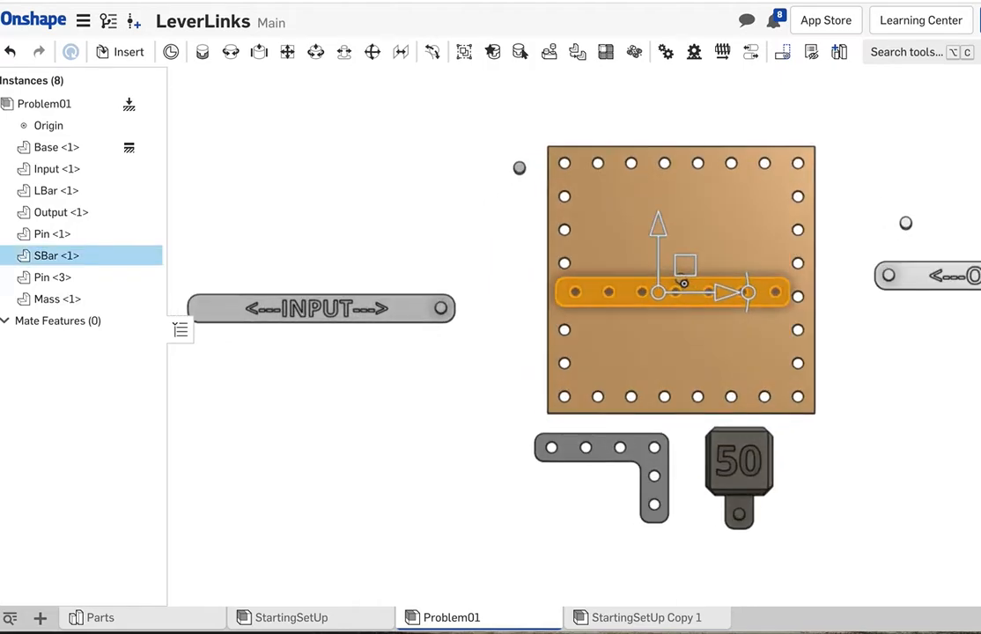
pyautogui.scroll(-4, 850, 225)
pyautogui.scroll(1, 849, 226)
pyautogui.moveTo(847, 225); pyautogui.dragTo(722, 225, button='middle')
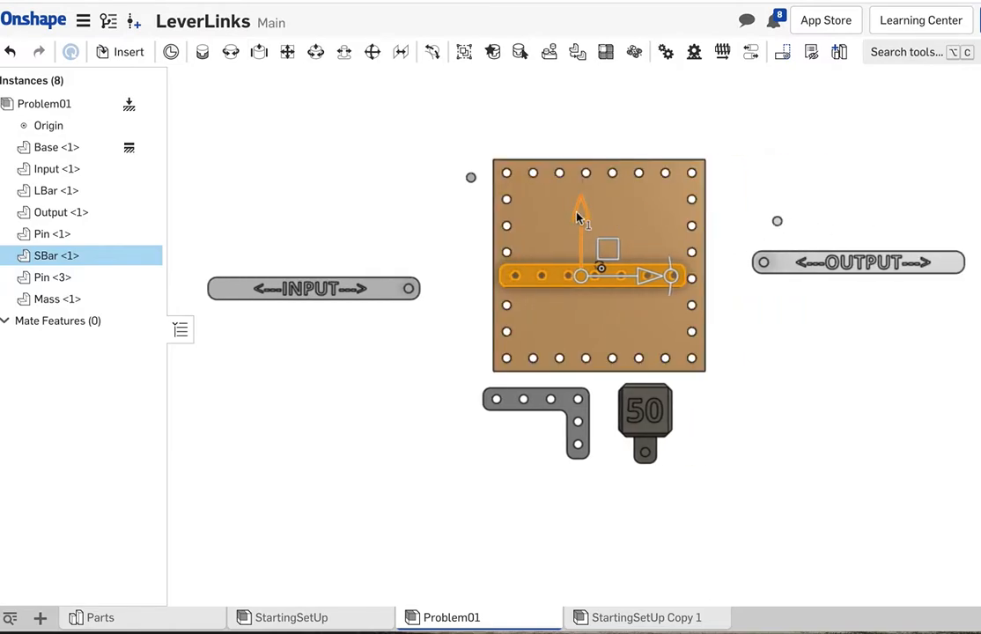
pyautogui.moveTo(579, 219); pyautogui.dragTo(579, 244)
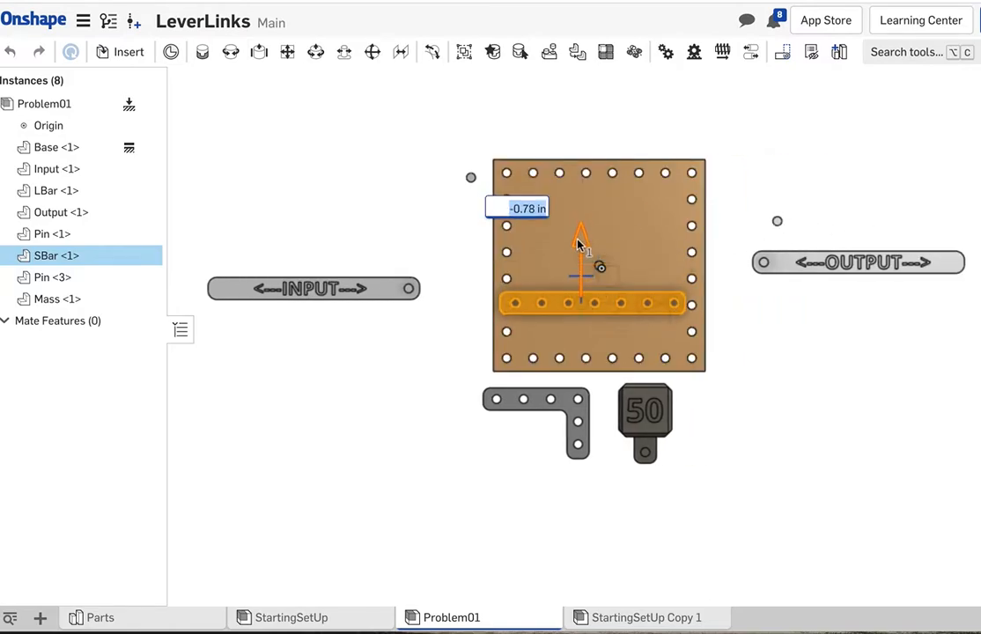
pyautogui.click(778, 173)
# Step: Move the straight bar slightly back up so it lies just below the base's centre pin
pyautogui.moveTo(918, 179); pyautogui.dragTo(904, 133, button='right')
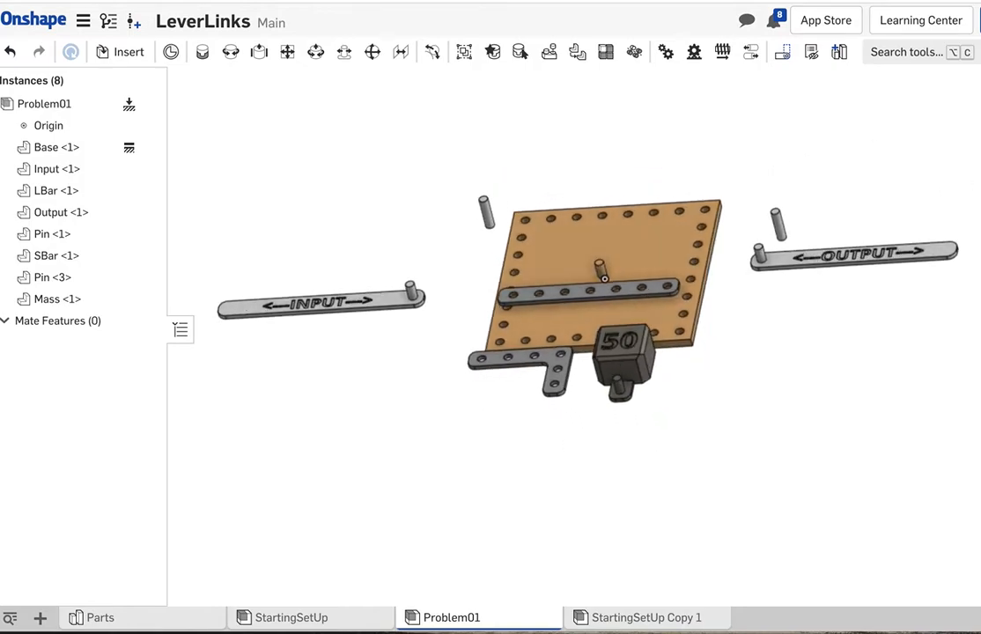
pyautogui.hotkey('shift', '1')
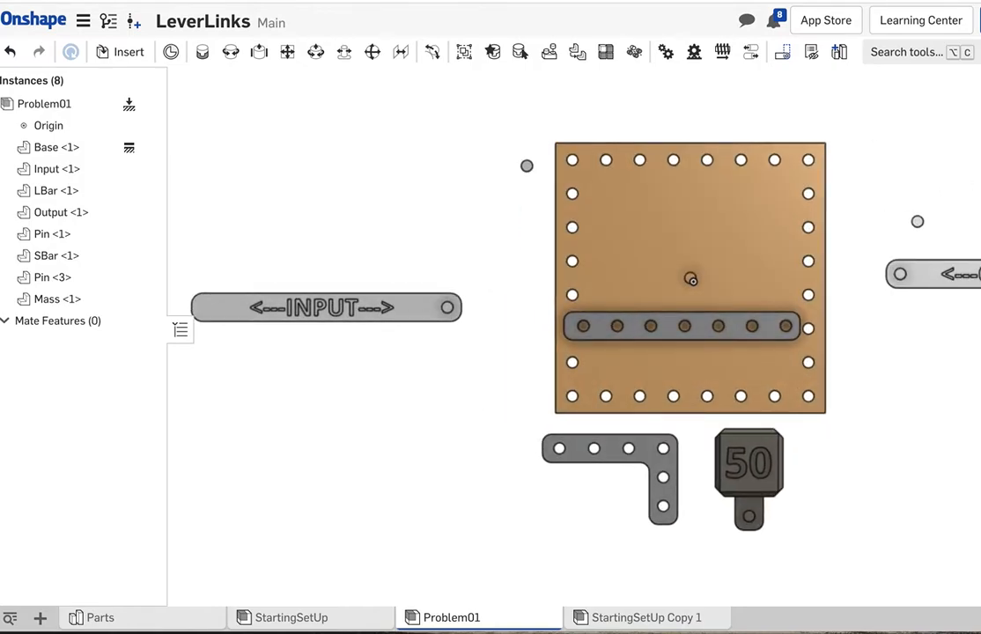
pyautogui.moveTo(921, 193); pyautogui.dragTo(900, 150, button='right')
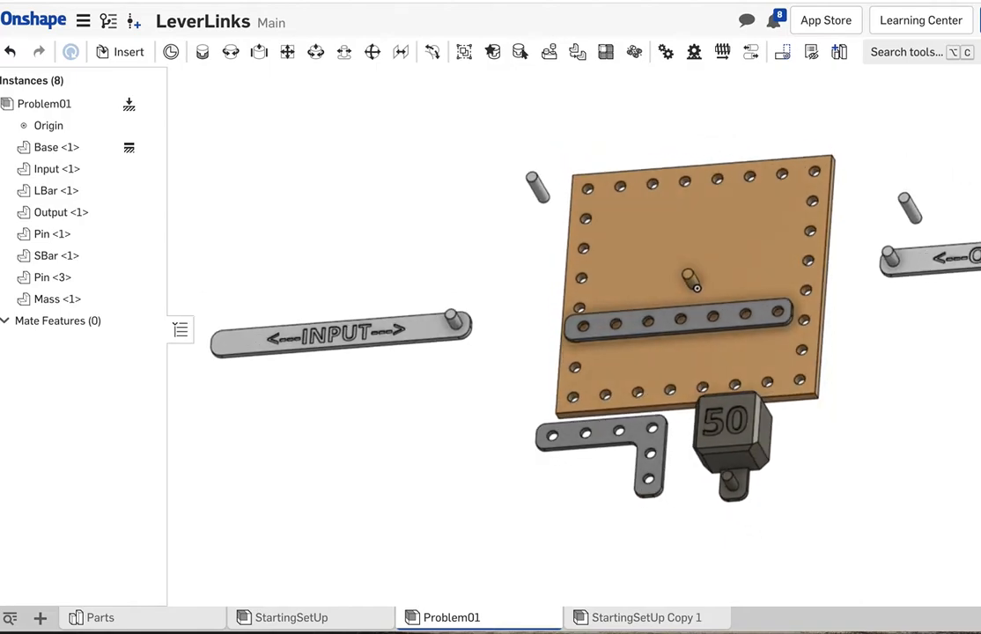
pyautogui.hotkey('shift', '1')
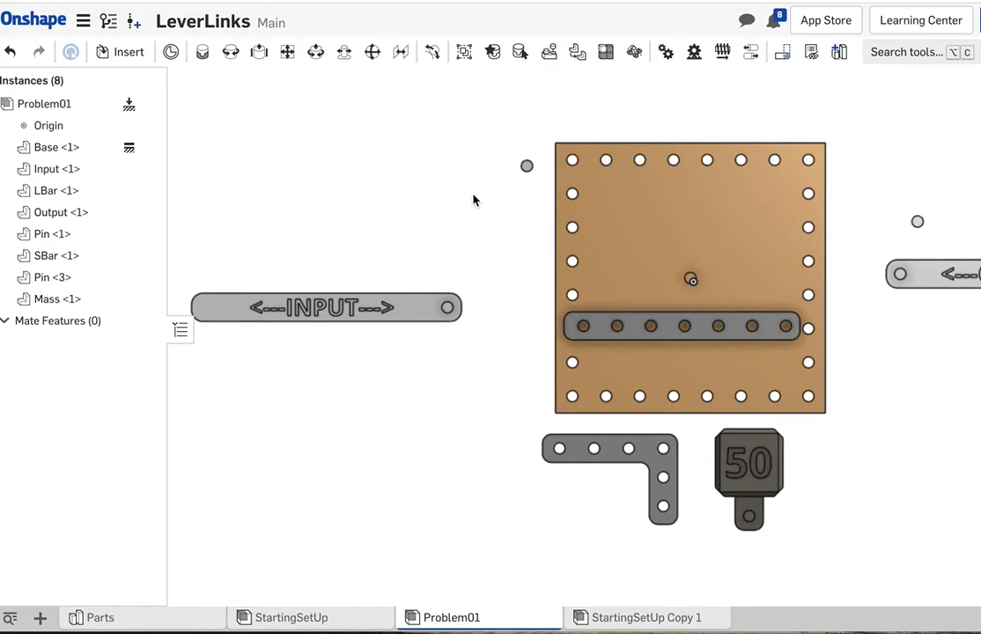
pyautogui.click(663, 332)
pyautogui.moveTo(663, 269)
pyautogui.mouseDown()
pyautogui.moveTo(662, 240)
pyautogui.moveTo(662, 250)
pyautogui.mouseUp()
pyautogui.click(461, 250)
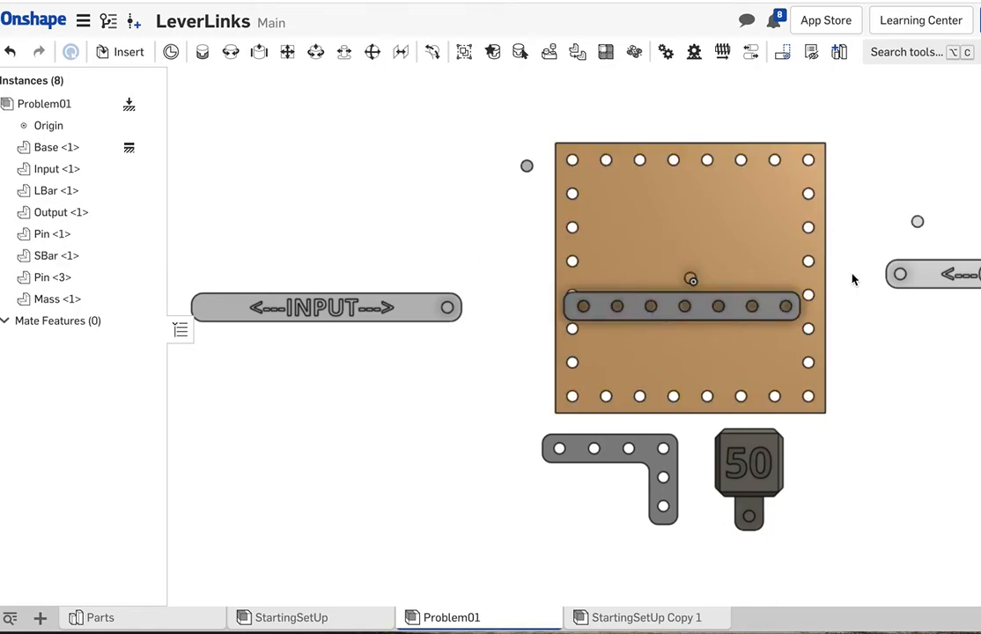
# Step: Add a revolute mate between the top of the base's centre pin and the middle hole of the straight bar
pyautogui.scroll(2, 872, 304)
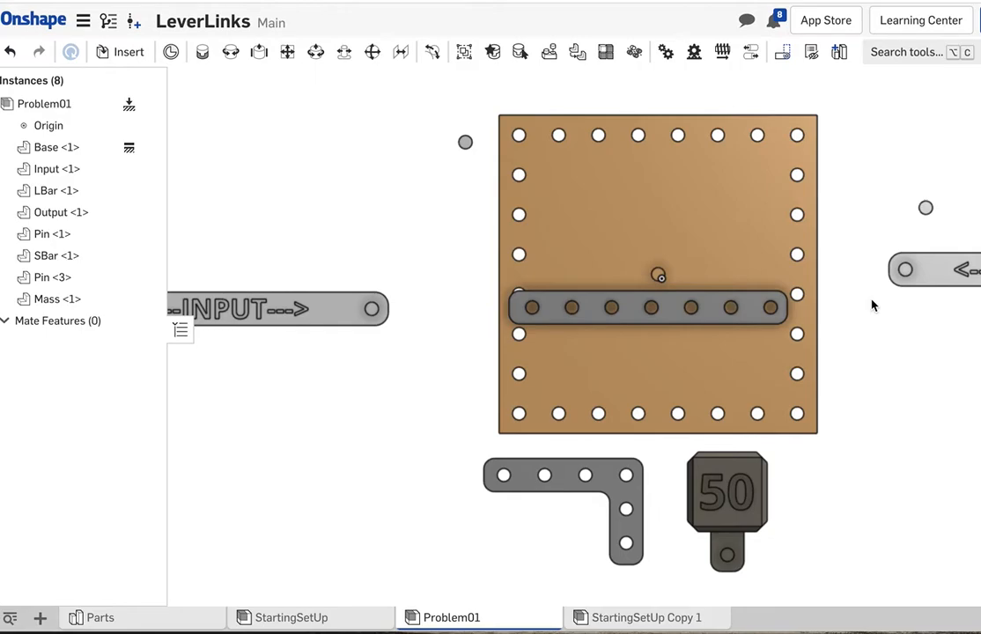
pyautogui.scroll(2, 872, 305)
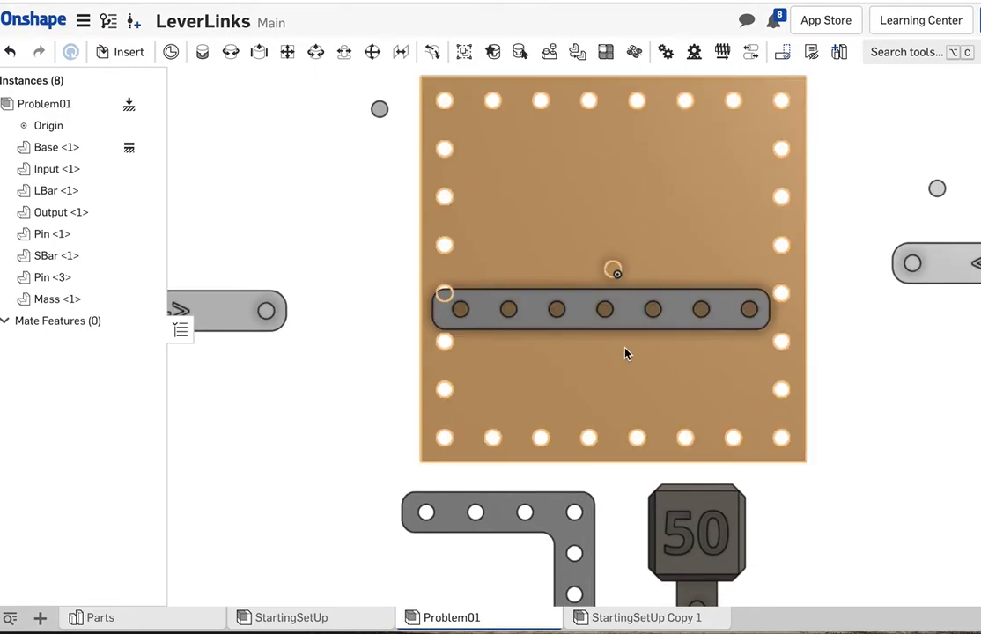
pyautogui.click(615, 277)
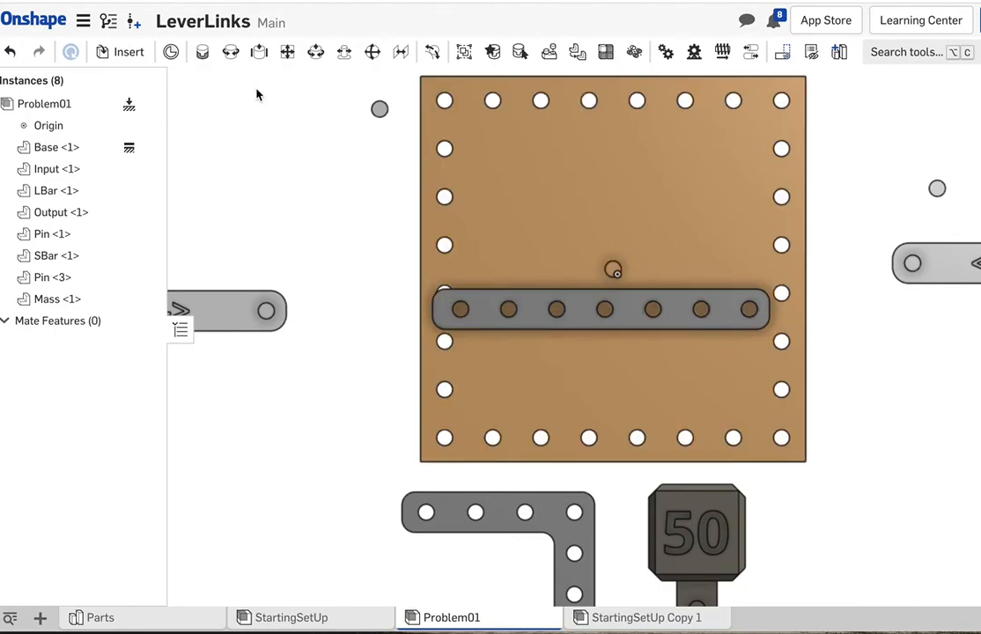
pyautogui.click(231, 53)
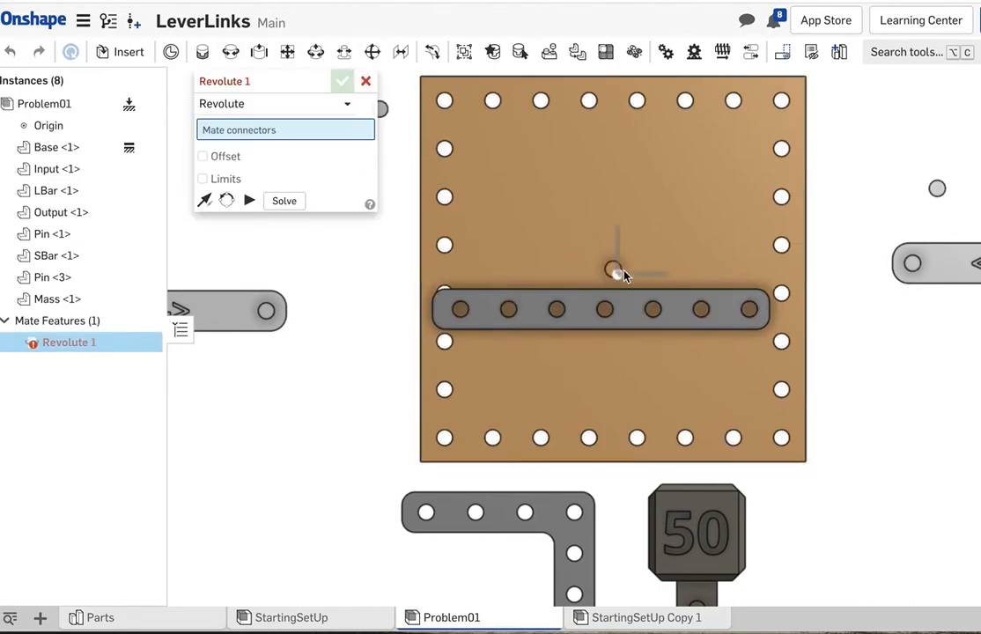
pyautogui.scroll(3, 619, 275)
pyautogui.scroll(-5, 512, 348)
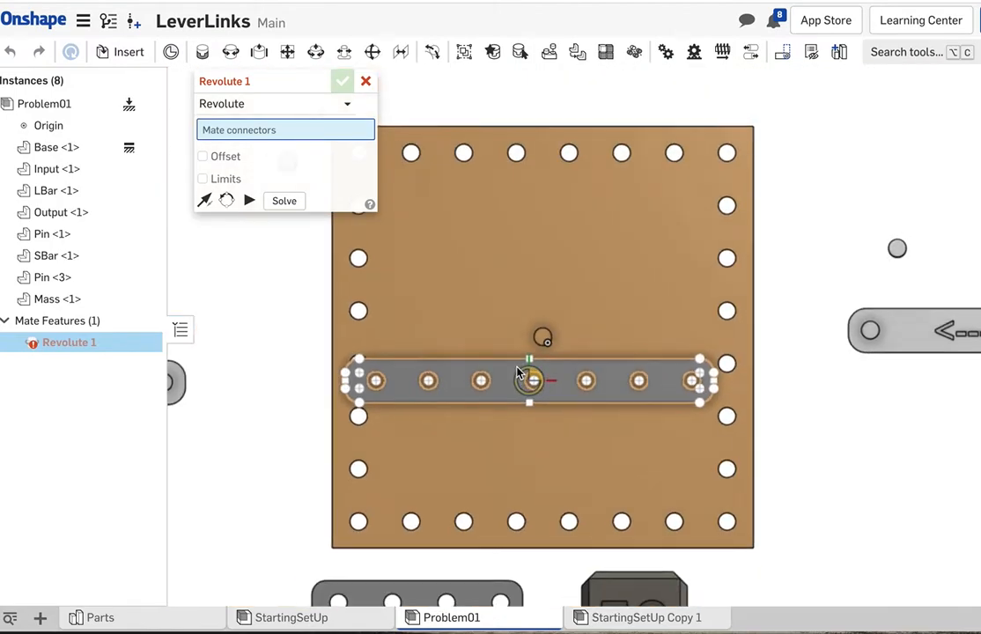
pyautogui.moveTo(519, 382); pyautogui.dragTo(516, 327, button='right')
pyautogui.scroll(5, 538, 345)
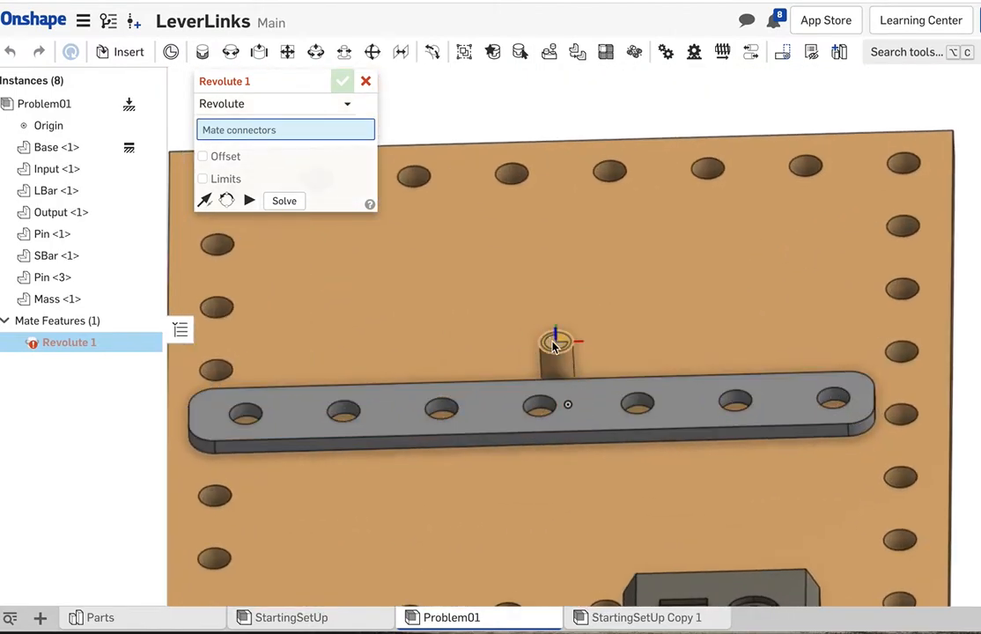
pyautogui.click(531, 380)
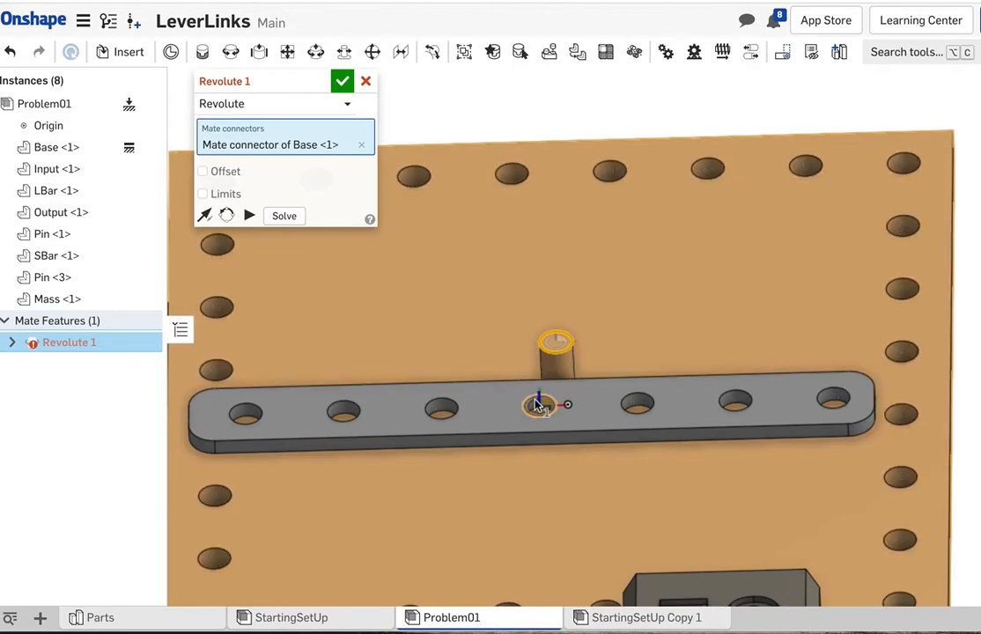
pyautogui.click(538, 404)
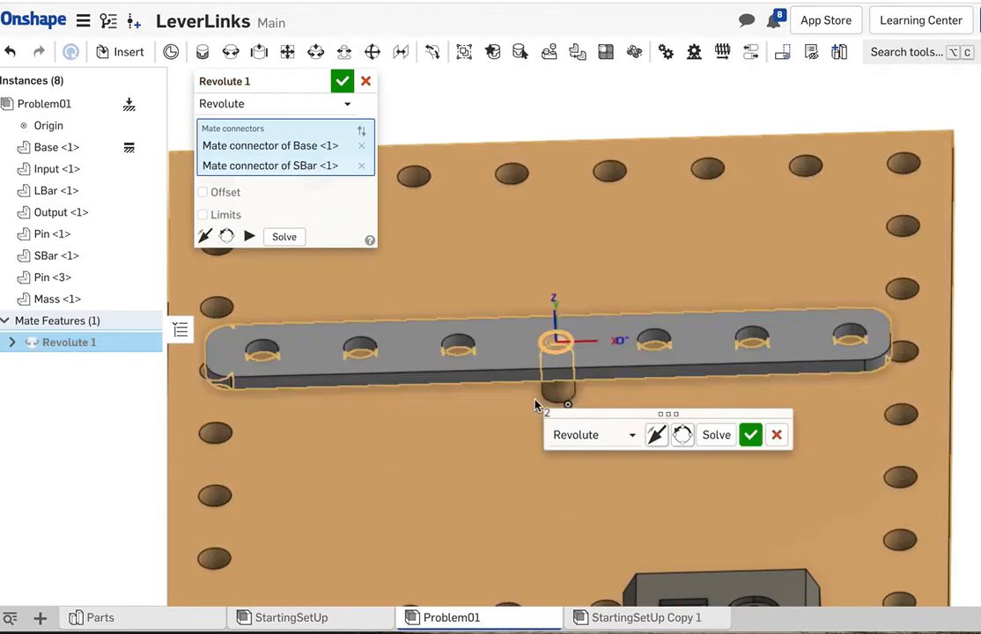
pyautogui.click(345, 84)
# Step: Swing the straight bar around the centre pin to test its rotation, leaving it vertical on the base
pyautogui.scroll(-5, 401, 241)
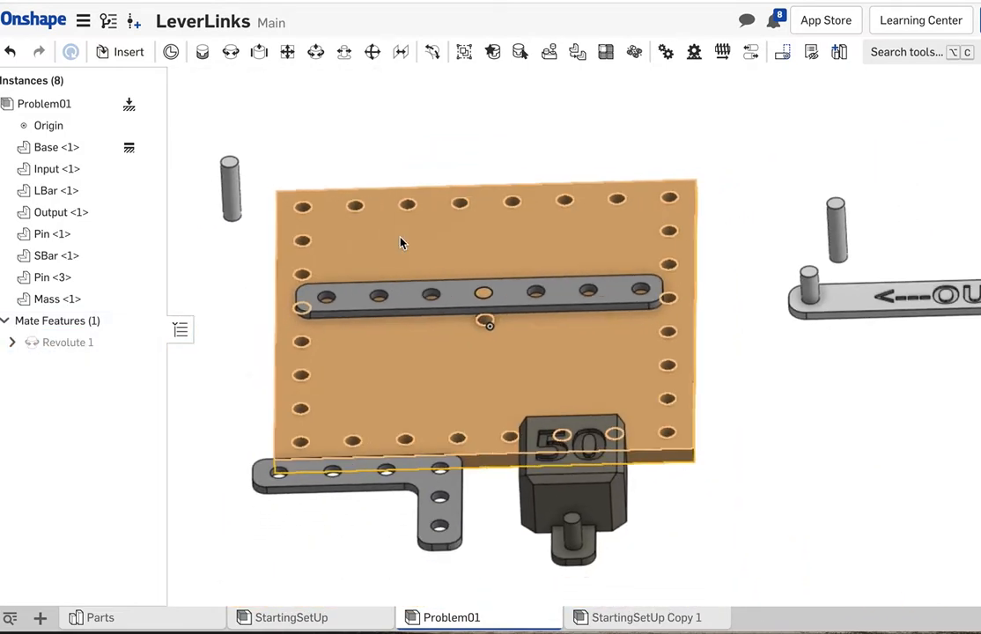
pyautogui.scroll(-3, 400, 242)
pyautogui.moveTo(401, 242); pyautogui.dragTo(402, 260, button='right')
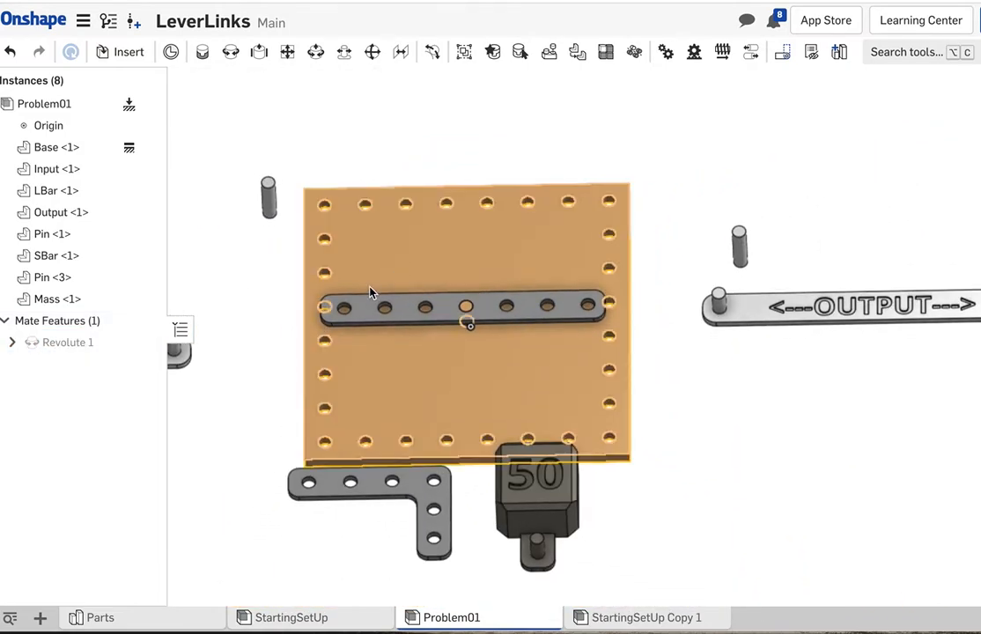
pyautogui.moveTo(470, 317); pyautogui.dragTo(429, 341)
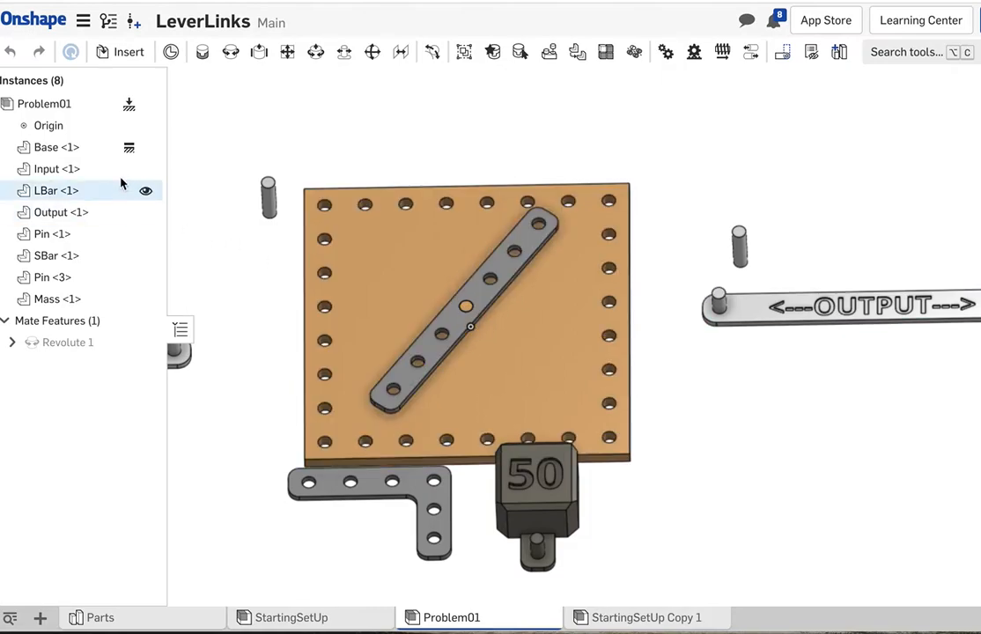
pyautogui.moveTo(399, 376); pyautogui.dragTo(445, 401)
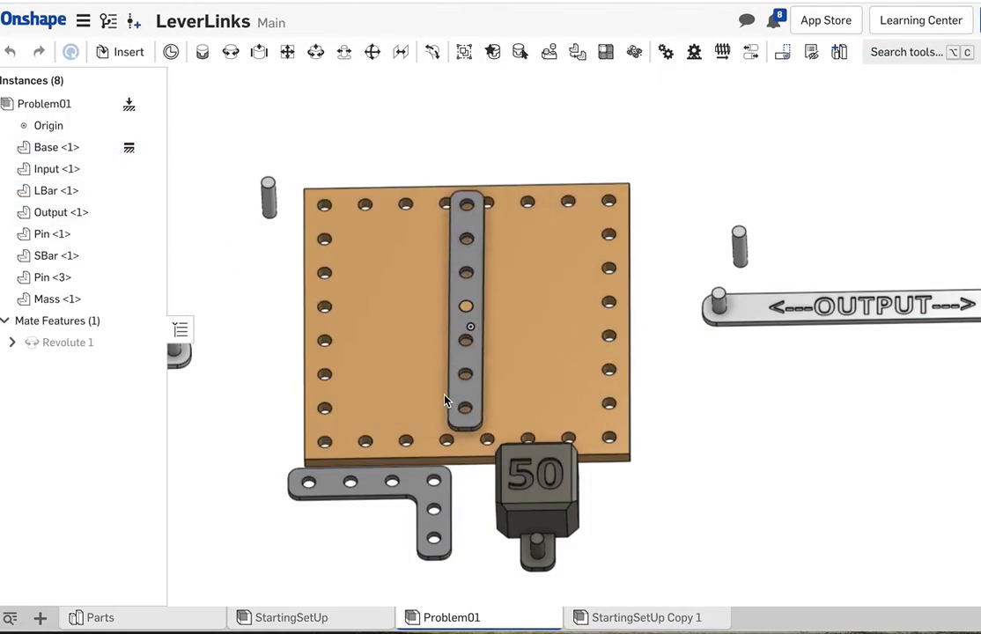
# Step: Move the Input bar about 4 in right so its pin end lies over the base
pyautogui.scroll(-3, 444, 183)
pyautogui.scroll(-1, 444, 182)
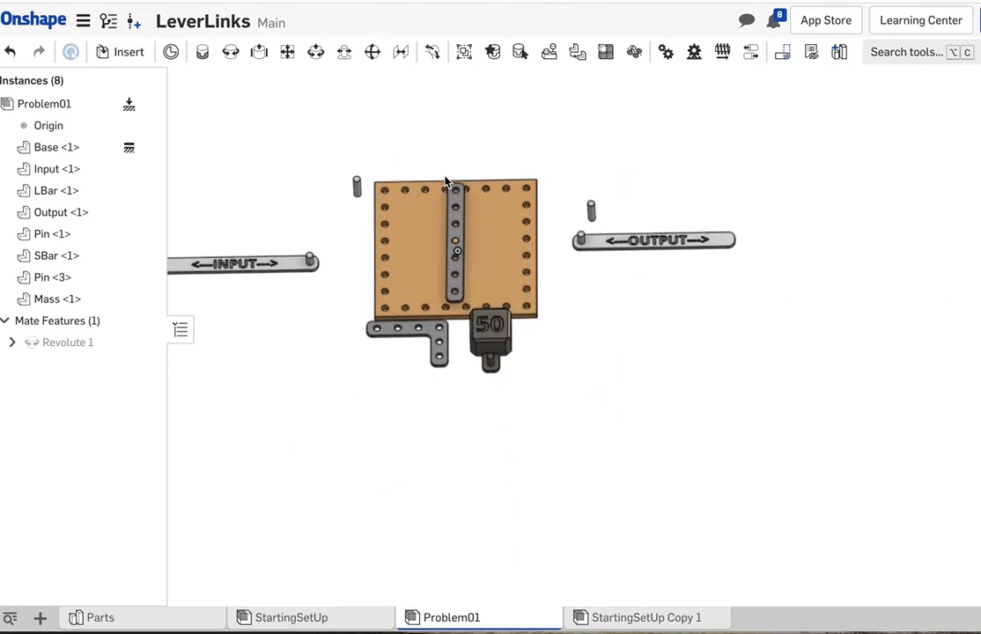
pyautogui.scroll(3, 446, 185)
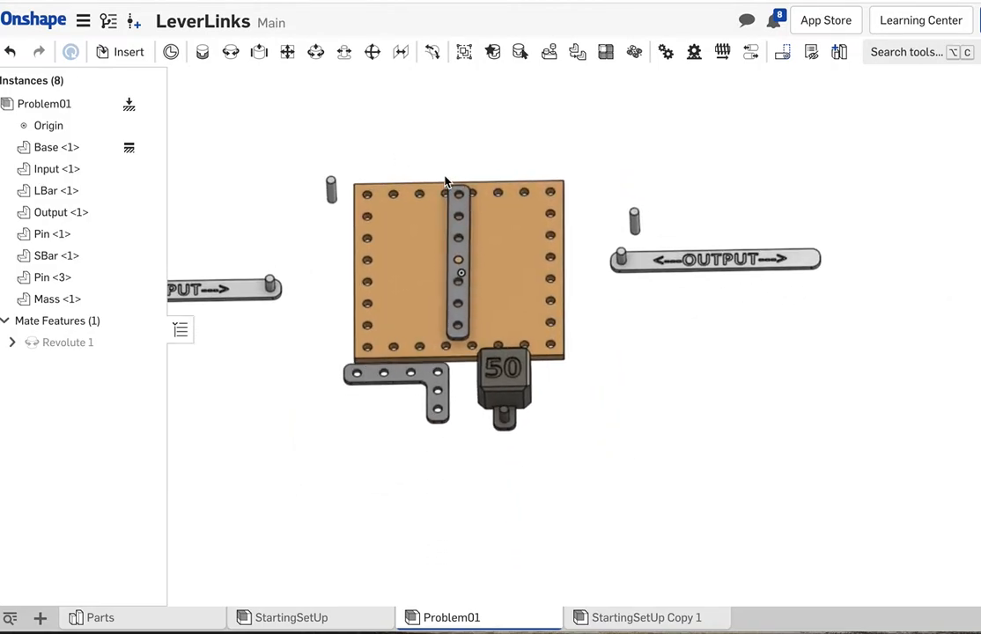
pyautogui.click(234, 286)
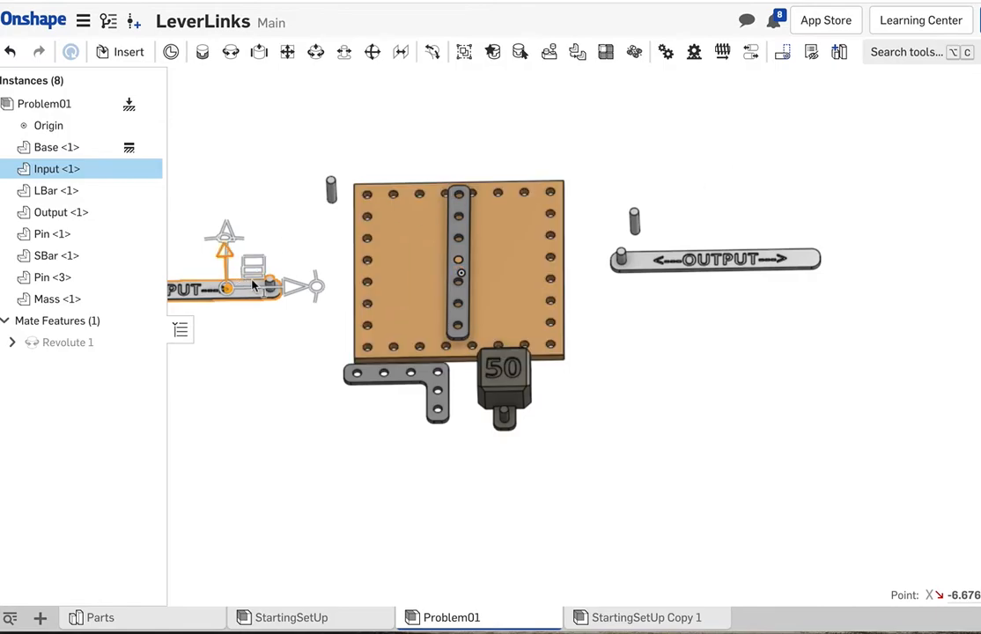
pyautogui.moveTo(300, 288); pyautogui.dragTo(424, 290)
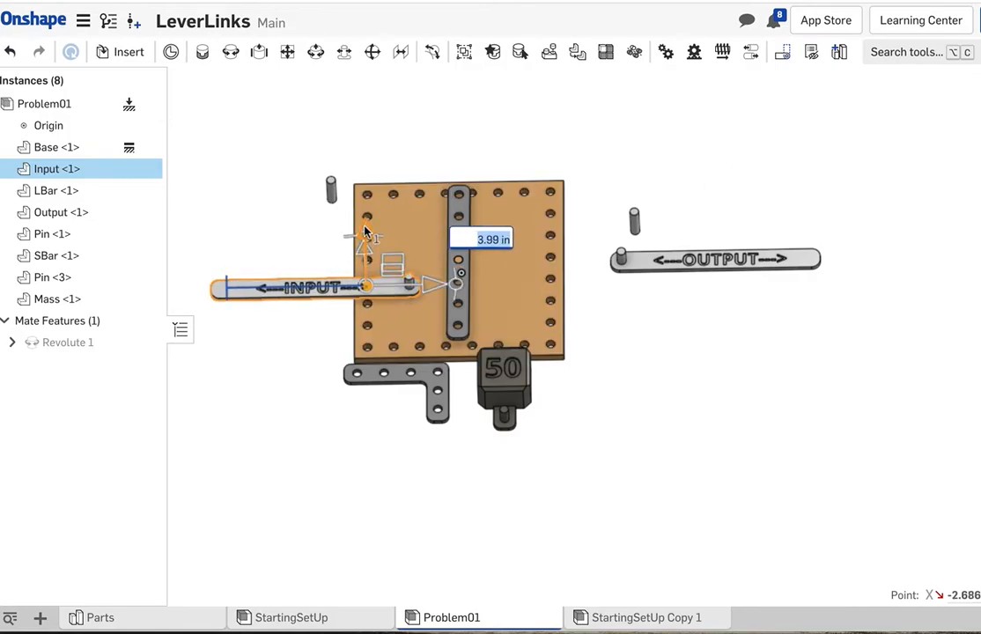
pyautogui.moveTo(366, 243); pyautogui.dragTo(299, 246)
pyautogui.click(328, 246)
pyautogui.click(978, 123)
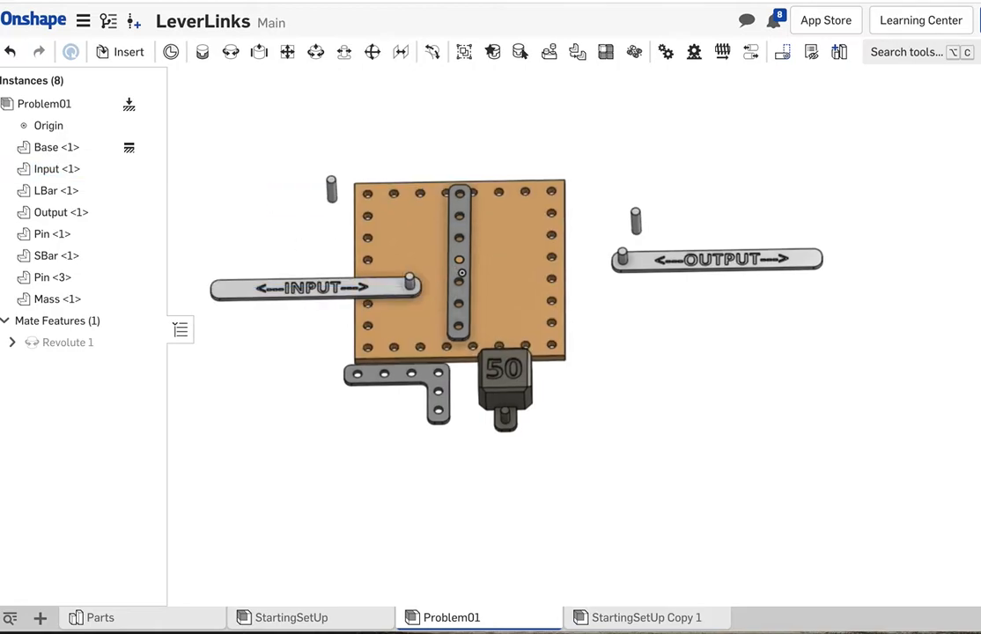
# Step: Move the Input bar down to between the two lowest holes of the straight bar
pyautogui.click(399, 304)
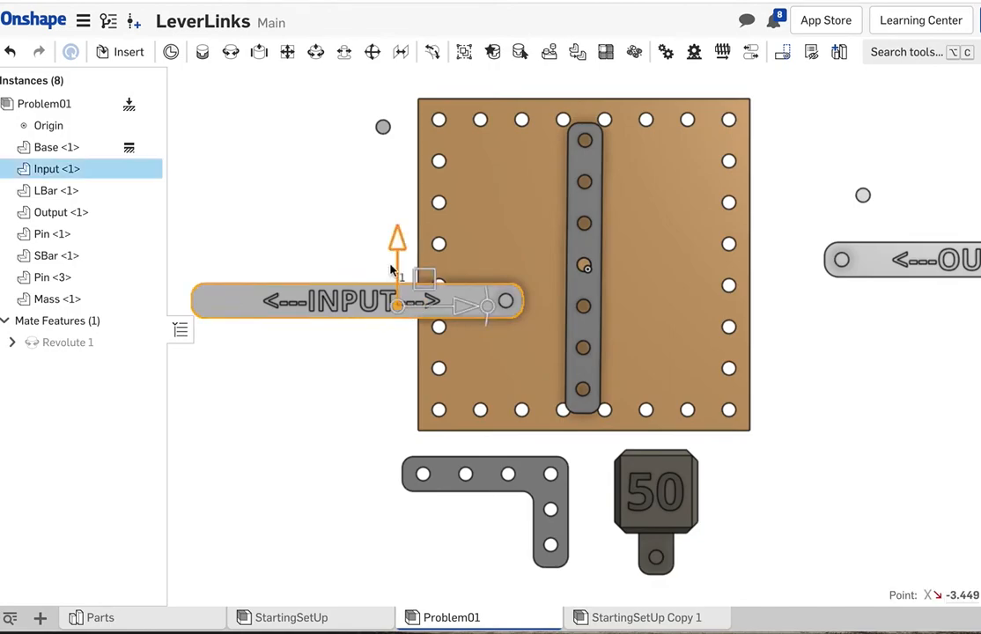
pyautogui.moveTo(394, 251); pyautogui.dragTo(324, 259)
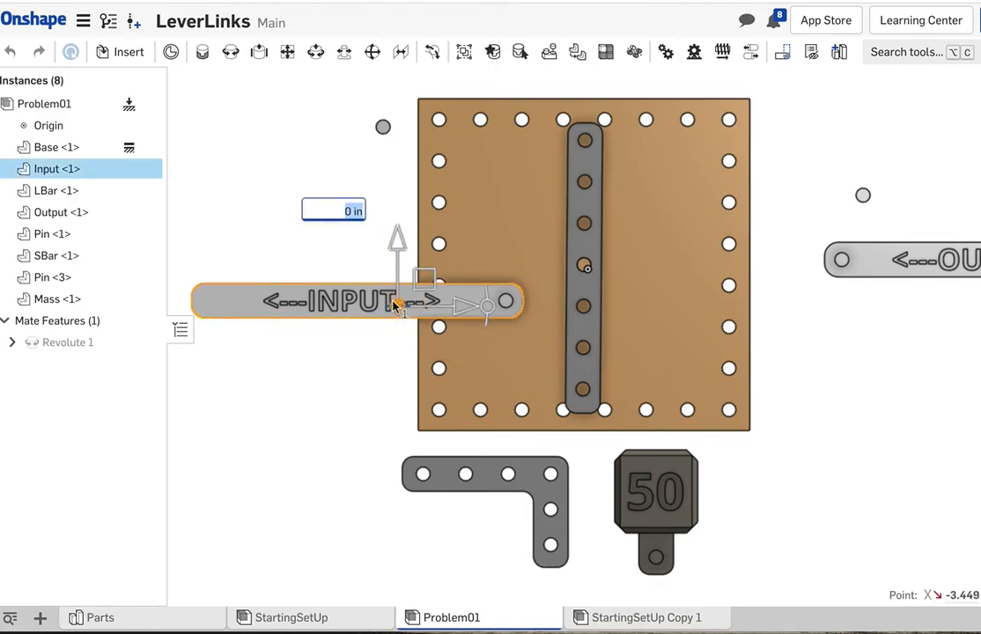
pyautogui.click(333, 245)
pyautogui.click(379, 301)
pyautogui.moveTo(379, 238); pyautogui.dragTo(383, 291)
pyautogui.click(280, 291)
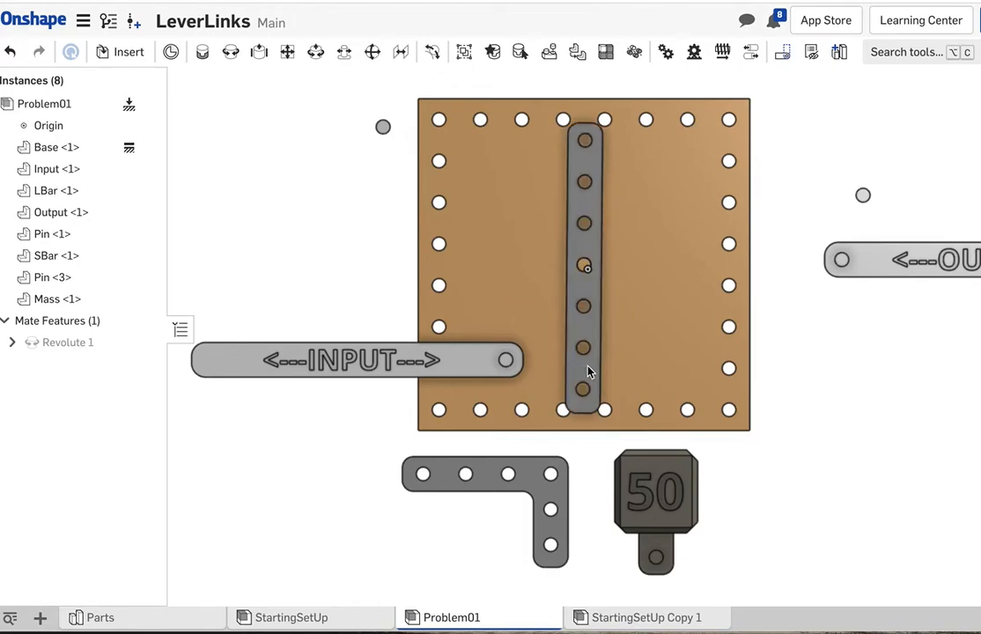
# Step: Move the Output bar up and about 3.95 in left over the base's upper right area, and tilt the straight bar slightly clockwise from vertical
pyautogui.moveTo(598, 371); pyautogui.dragTo(613, 370)
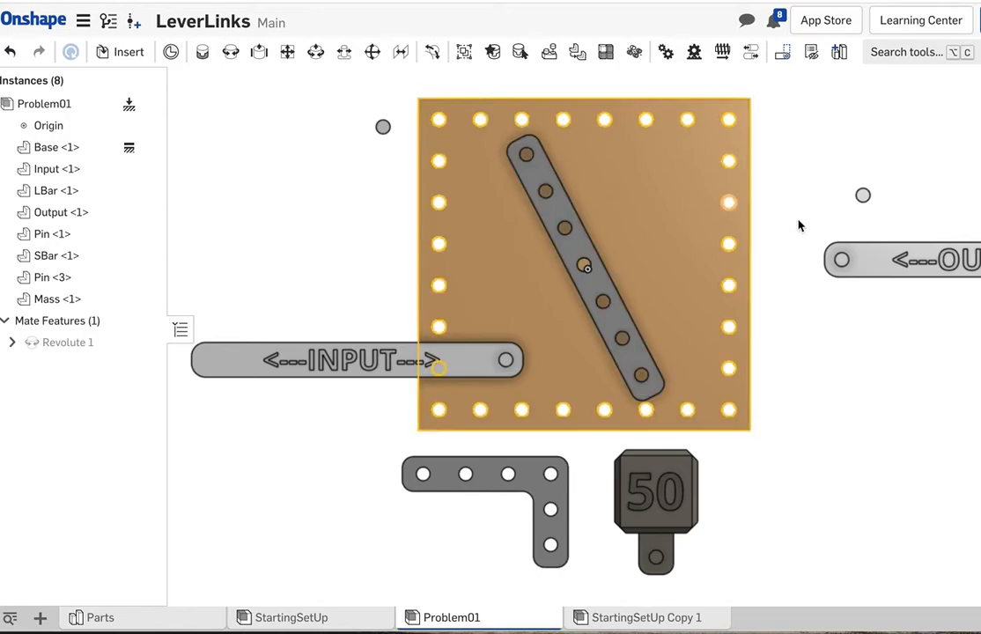
pyautogui.click(882, 262)
pyautogui.moveTo(871, 194); pyautogui.dragTo(884, 119)
pyautogui.moveTo(948, 180); pyautogui.dragTo(731, 179)
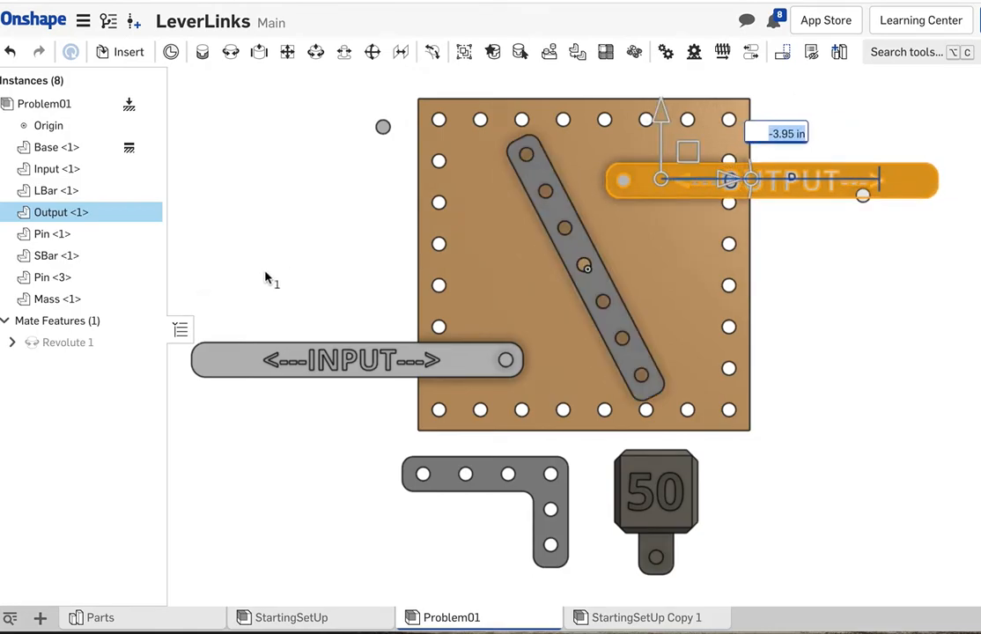
pyautogui.click(328, 318)
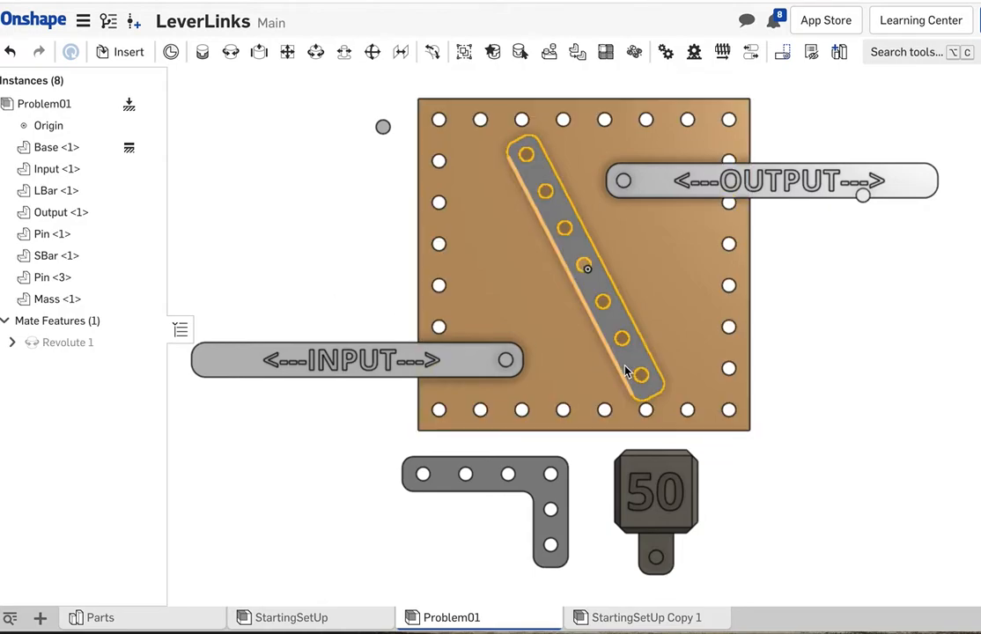
pyautogui.moveTo(637, 373); pyautogui.dragTo(566, 388)
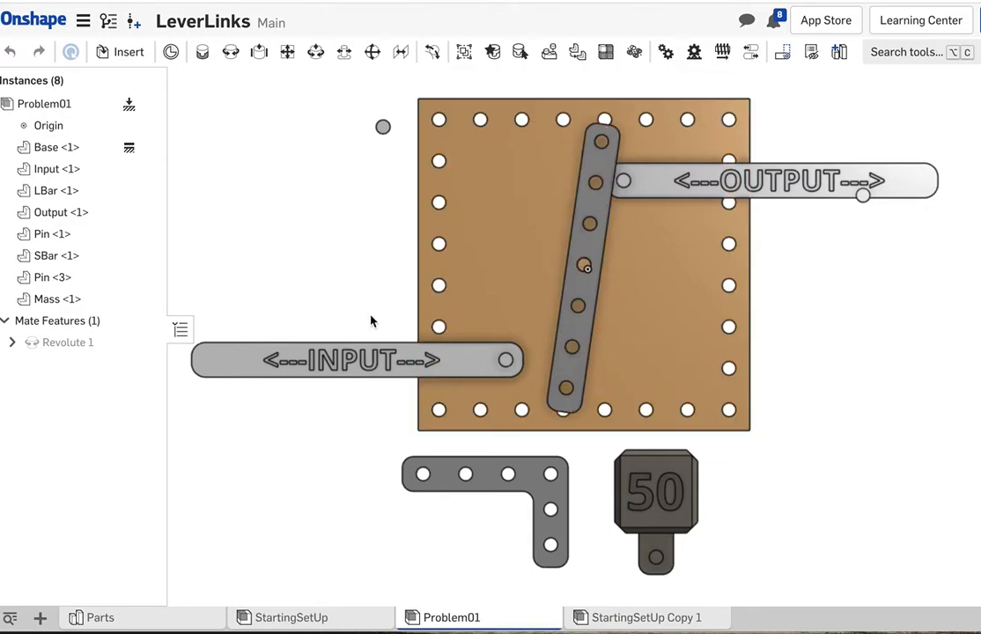
# Step: Add a revolute mate joining the middle of the Input bar's pin to the straight bar's second-lowest hole
pyautogui.moveTo(349, 277); pyautogui.dragTo(346, 235, button='right')
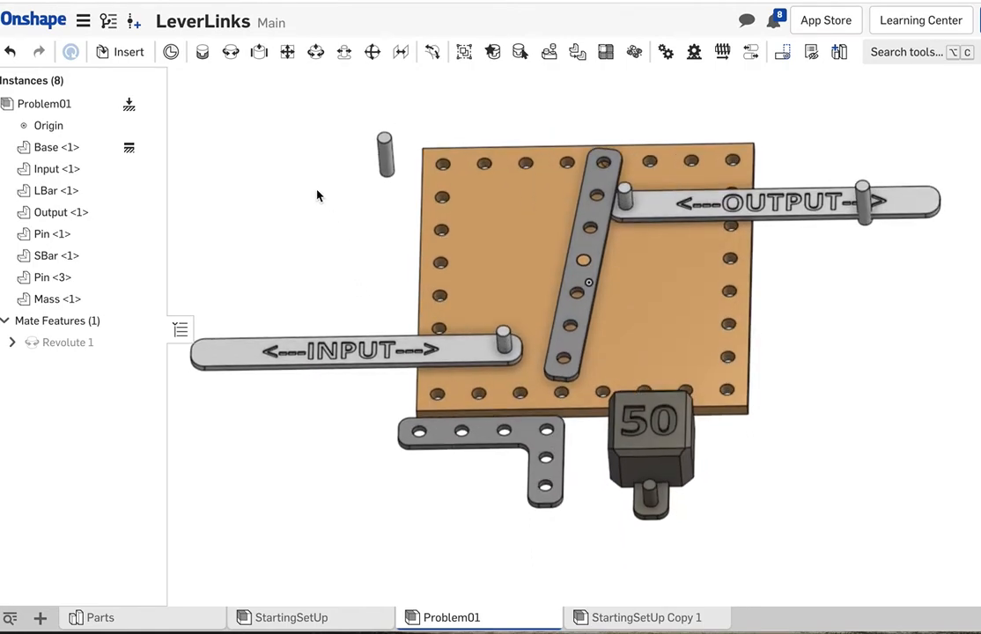
pyautogui.click(232, 53)
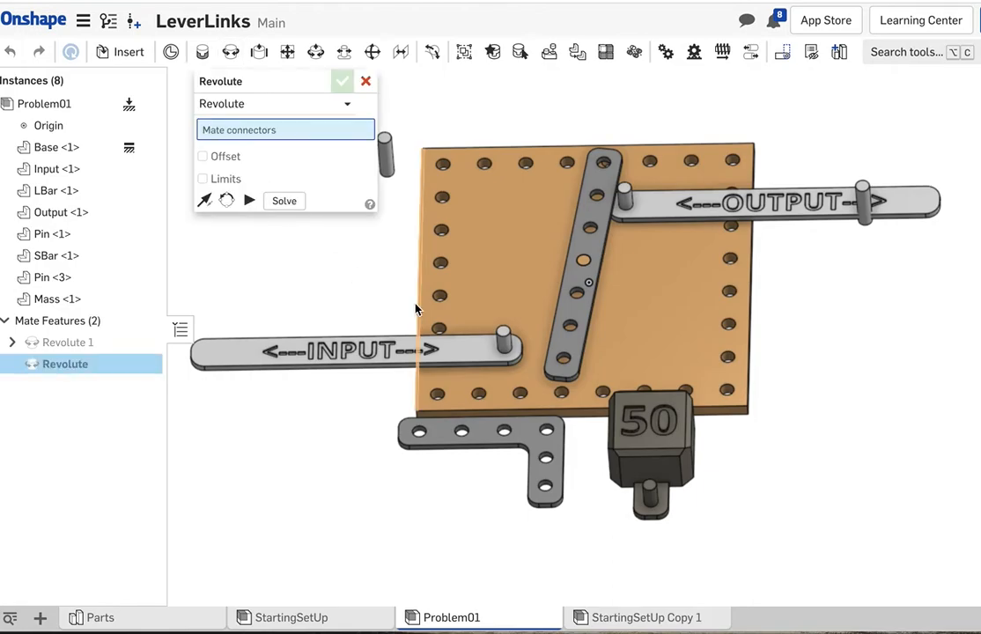
pyautogui.scroll(5, 520, 337)
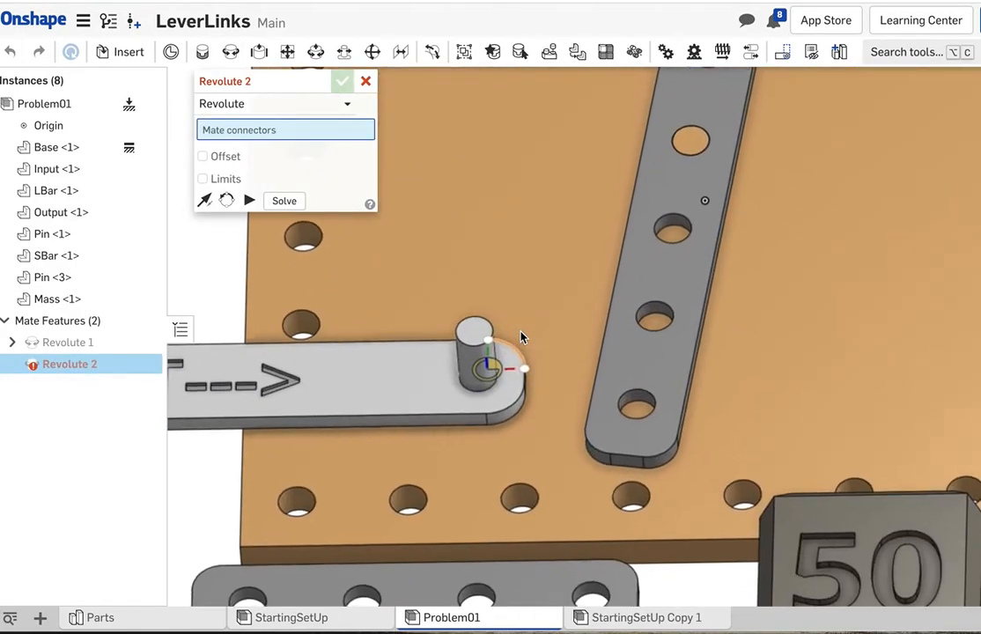
pyautogui.moveTo(472, 369); pyautogui.dragTo(471, 337, button='right')
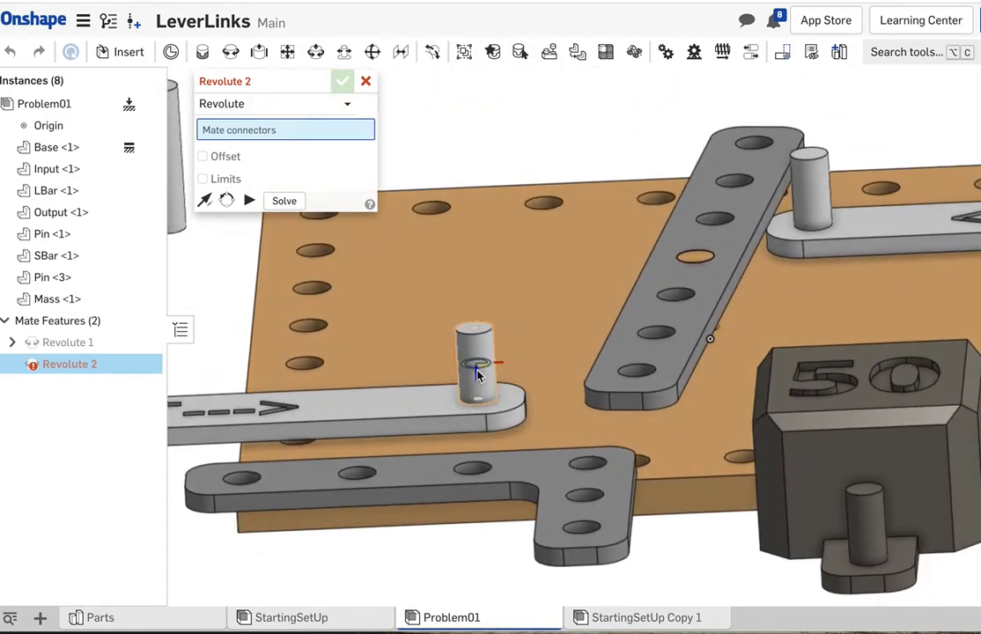
pyautogui.click(479, 375)
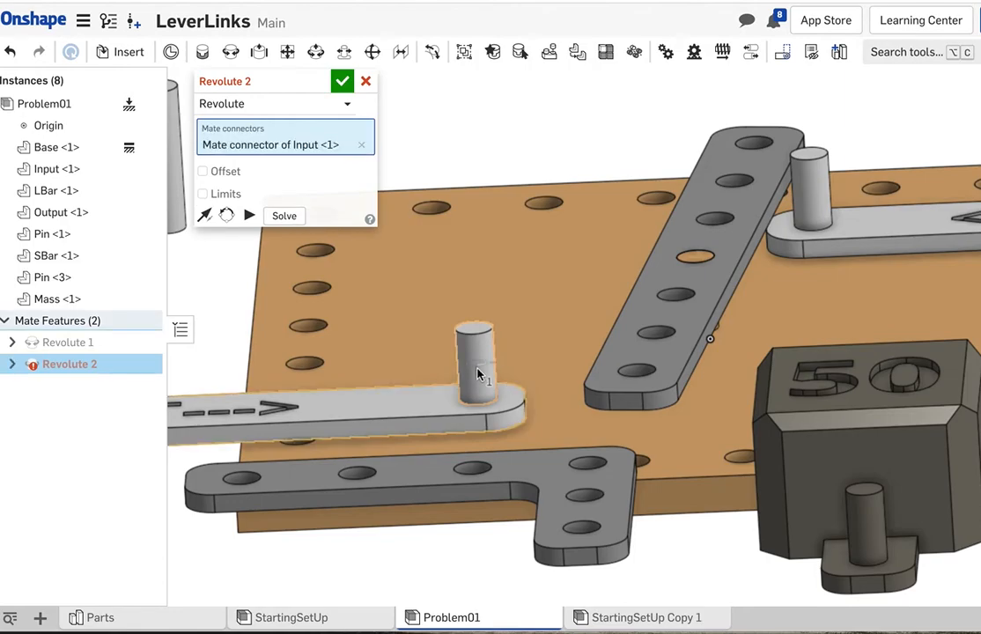
pyautogui.click(656, 333)
pyautogui.scroll(-3, 552, 264)
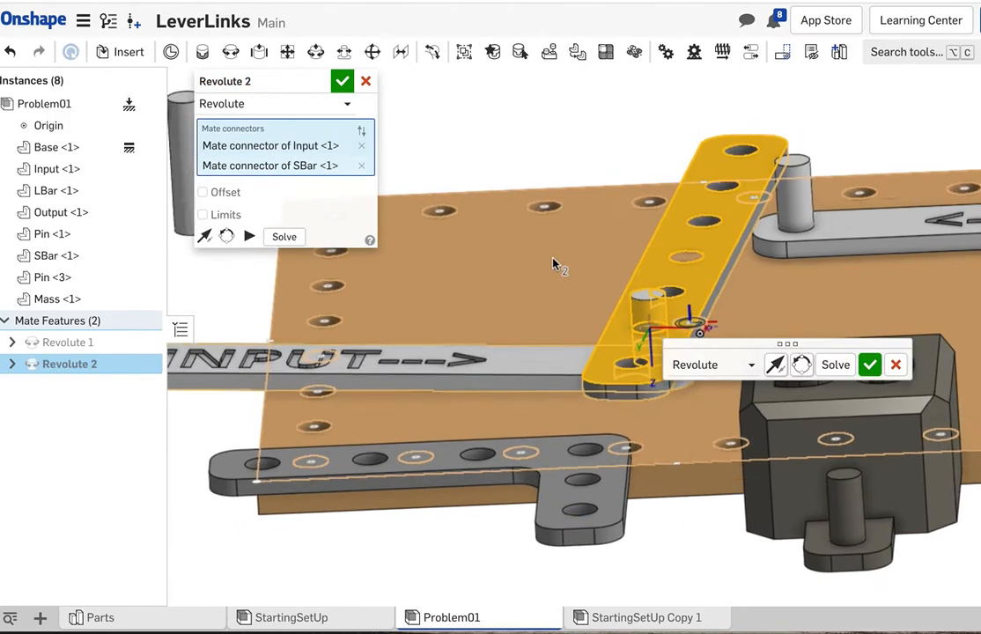
pyautogui.moveTo(553, 264); pyautogui.dragTo(557, 300, button='right')
pyautogui.moveTo(728, 346); pyautogui.dragTo(487, 92)
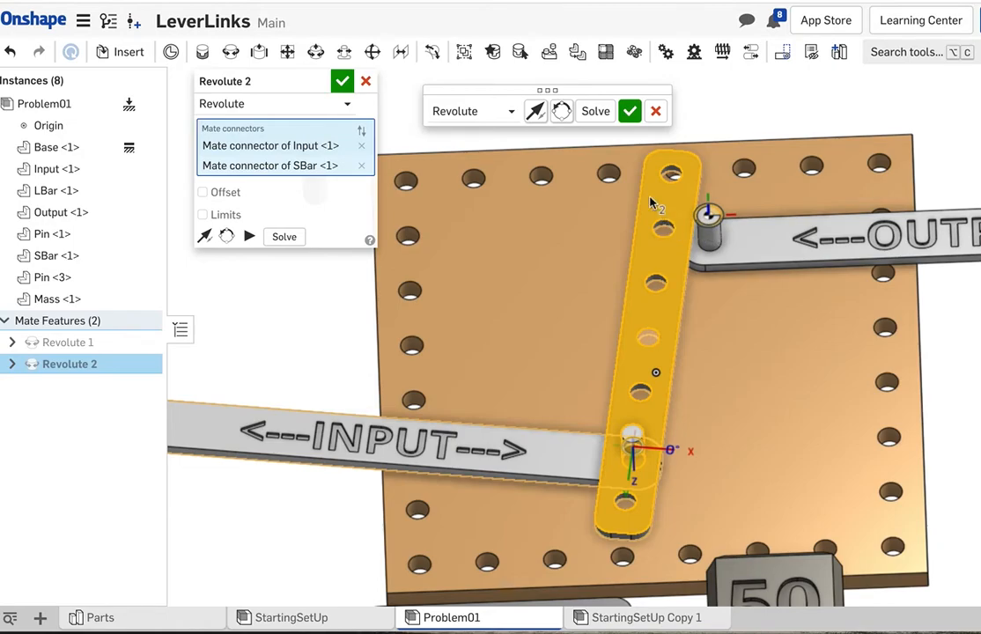
pyautogui.click(628, 112)
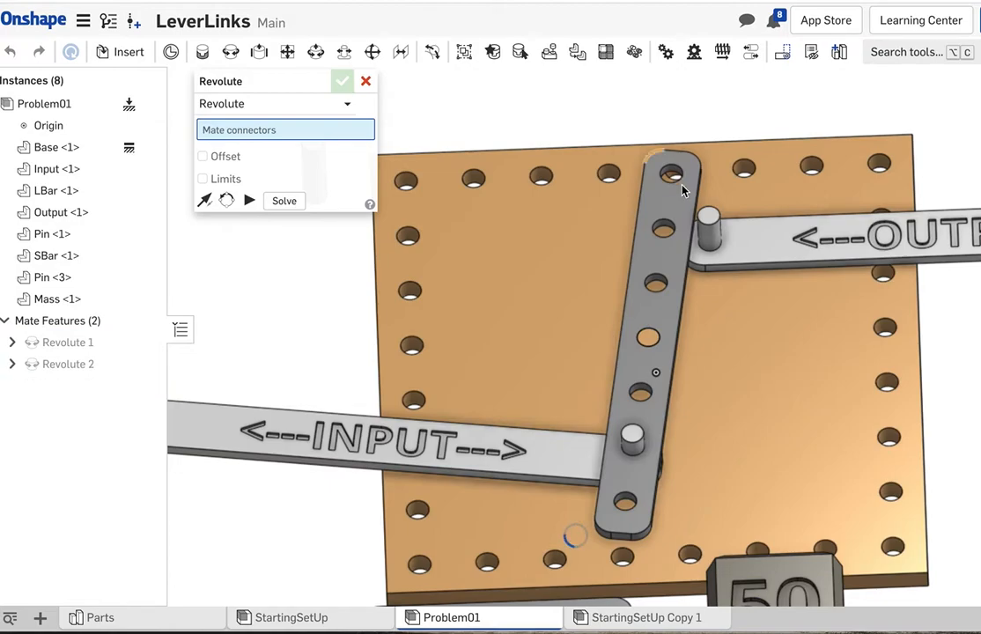
# Step: Add a revolute mate joining the middle of the Output bar's pin to the straight bar's second hole from the upper end
pyautogui.moveTo(715, 232); pyautogui.dragTo(715, 214, button='right')
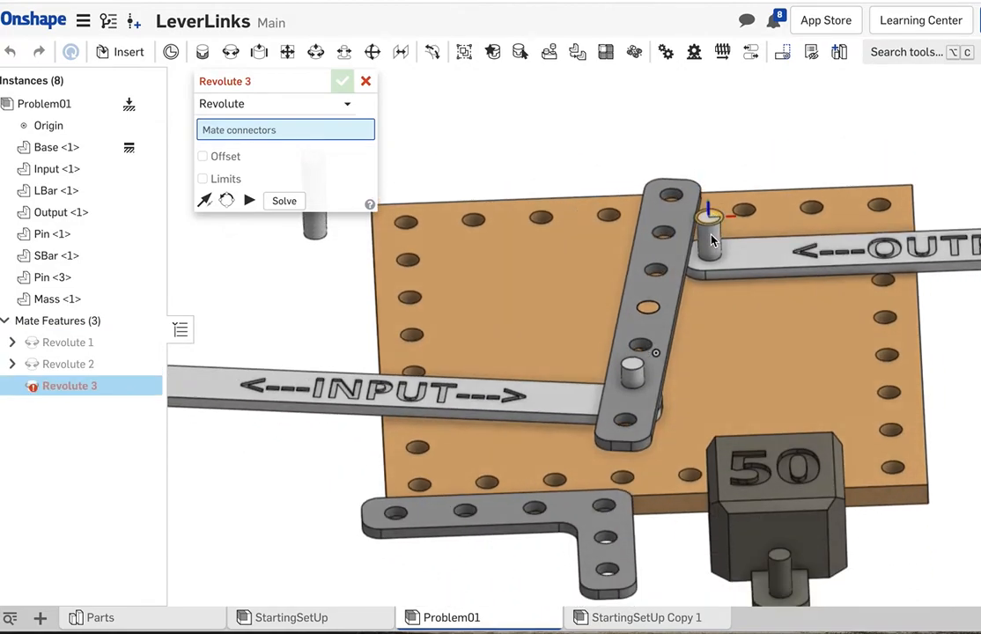
pyautogui.scroll(5, 712, 248)
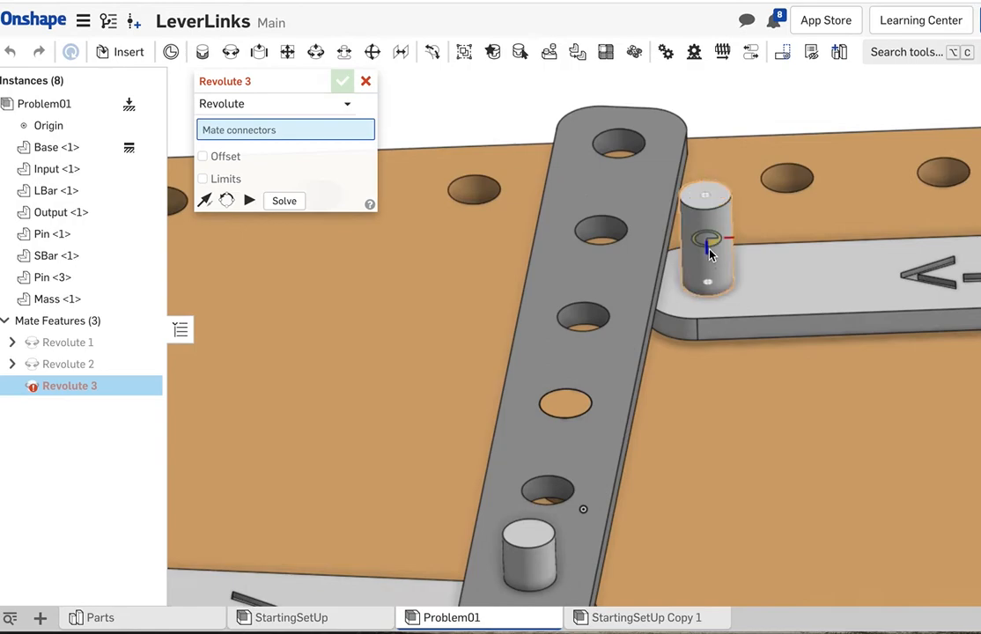
pyautogui.click(710, 248)
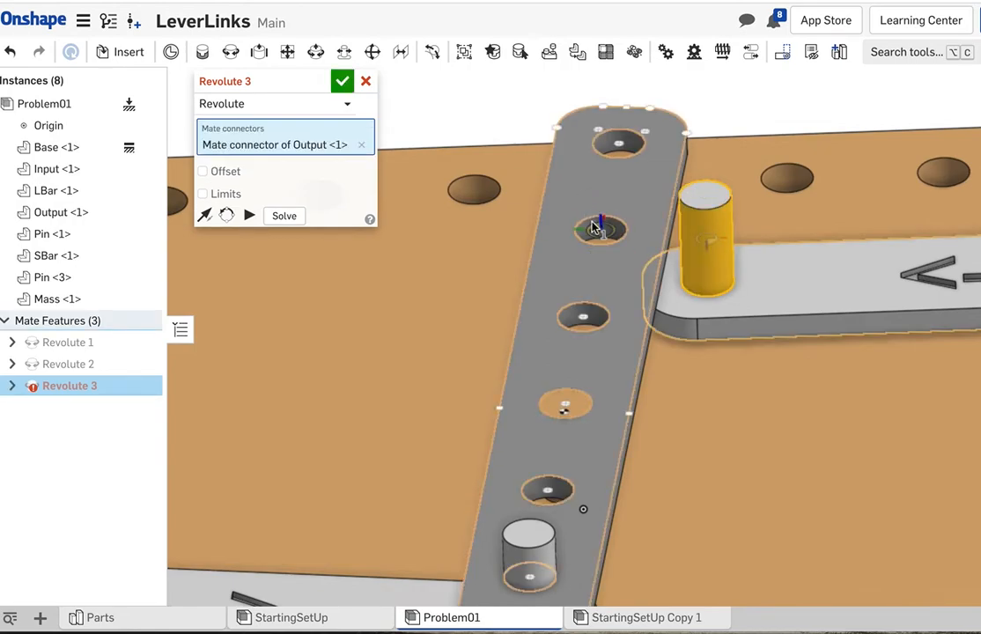
pyautogui.click(595, 227)
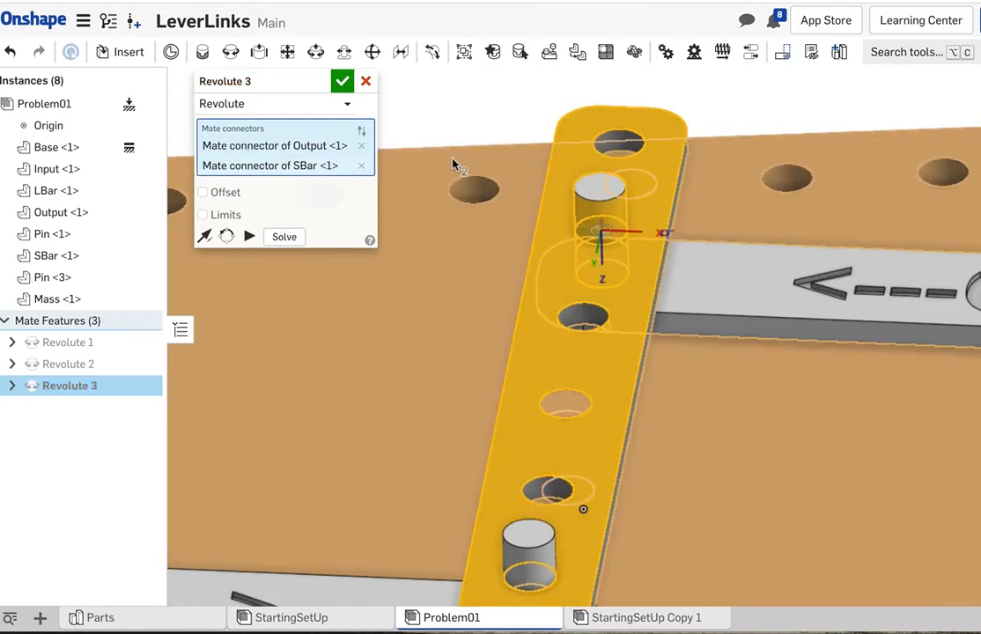
pyautogui.click(341, 83)
# Step: Fasten the middle of the loose pin beside the base's upper left corner into the second-lowest hole on the base's left edge
pyautogui.press('f')
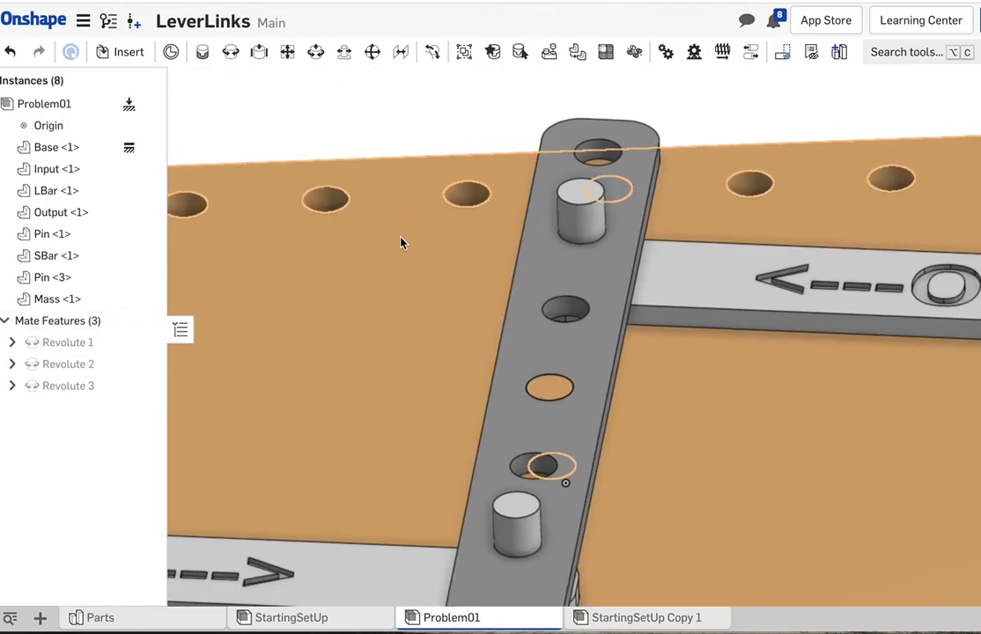
pyautogui.scroll(-4, 401, 237)
pyautogui.moveTo(400, 238); pyautogui.dragTo(412, 304, button='right')
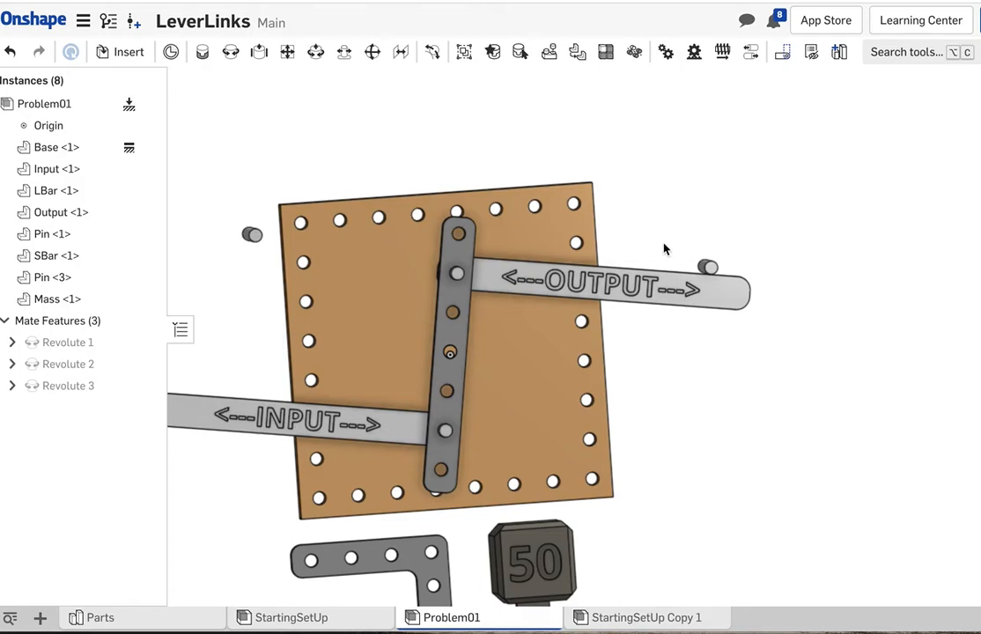
pyautogui.moveTo(650, 206); pyautogui.dragTo(653, 162, button='right')
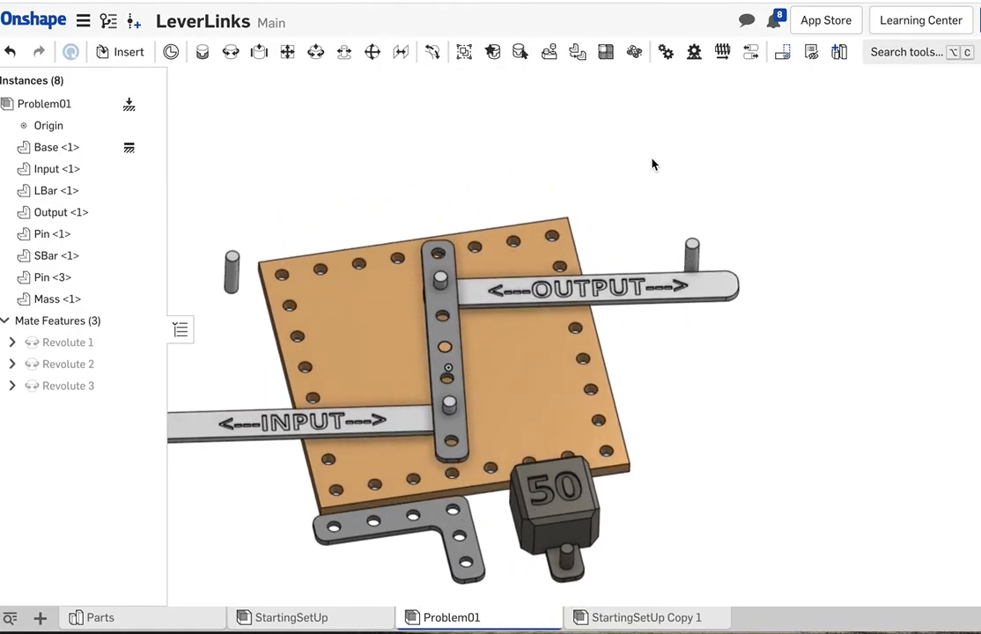
pyautogui.click(201, 51)
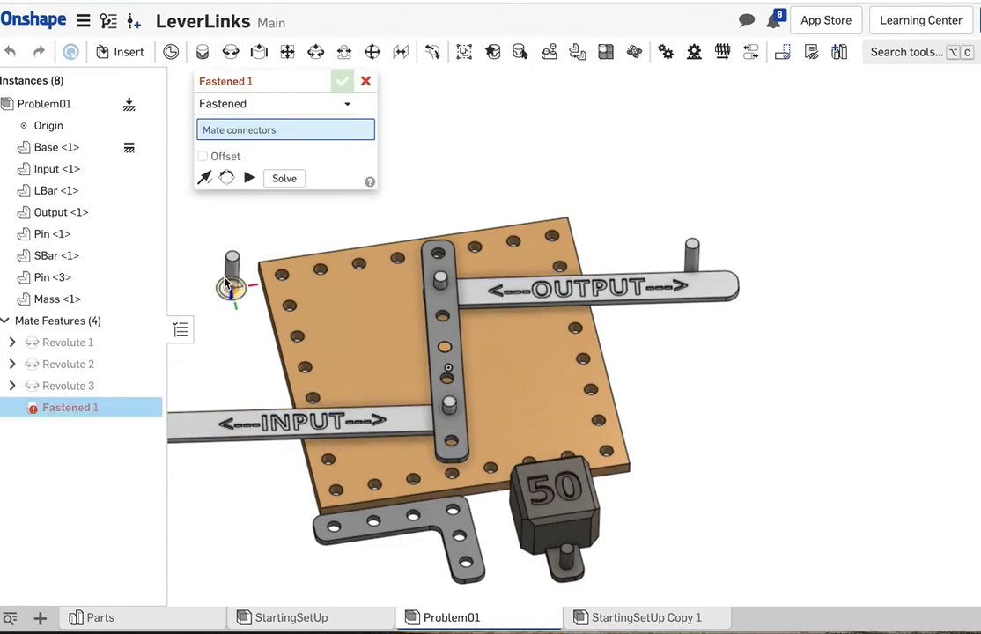
pyautogui.scroll(-1, 231, 265)
pyautogui.scroll(-2, 231, 265)
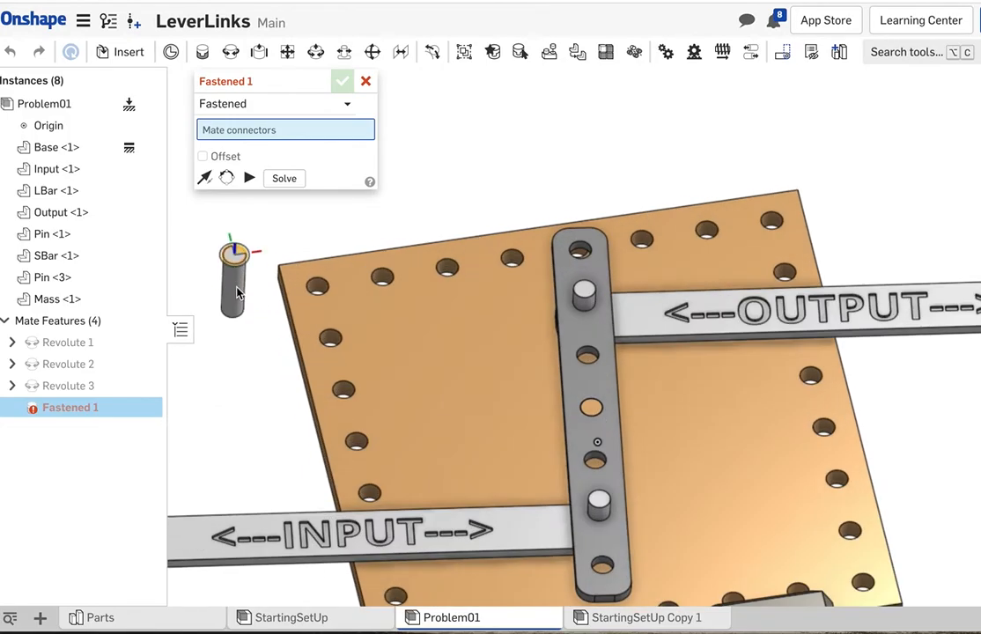
pyautogui.click(232, 292)
pyautogui.scroll(3, 233, 292)
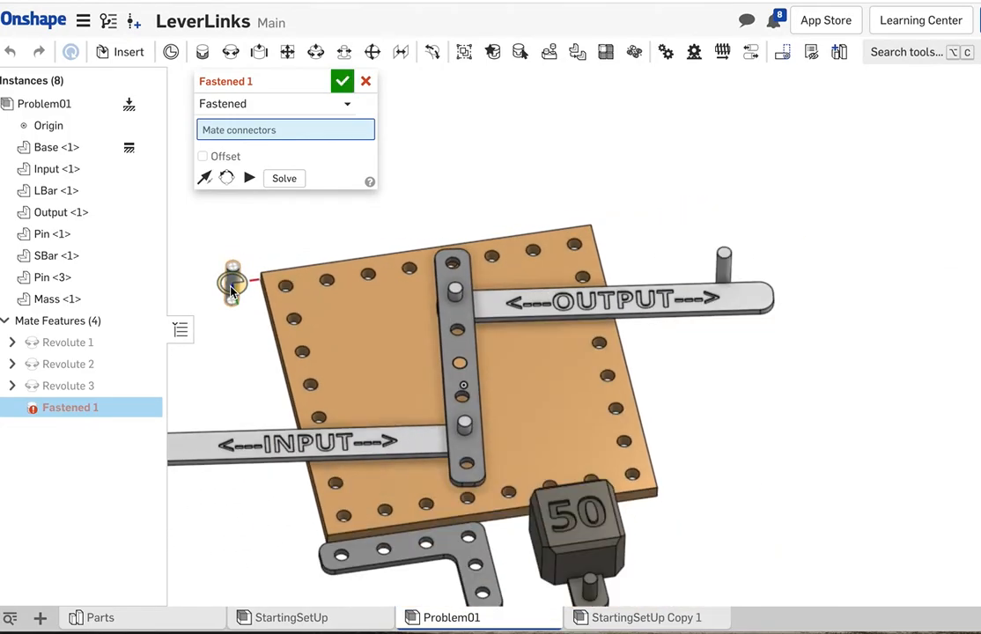
pyautogui.click(336, 485)
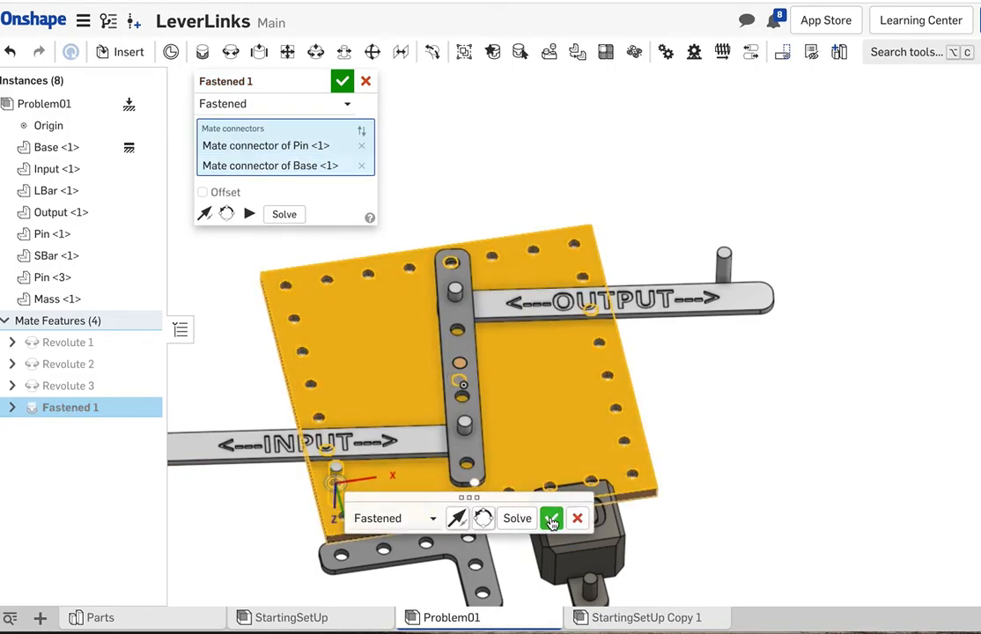
pyautogui.click(552, 518)
# Step: Fasten the middle of the loose pin by the Output bar into the second hole from the top of the base's right edge
pyautogui.moveTo(715, 265); pyautogui.dragTo(570, 270, button='right')
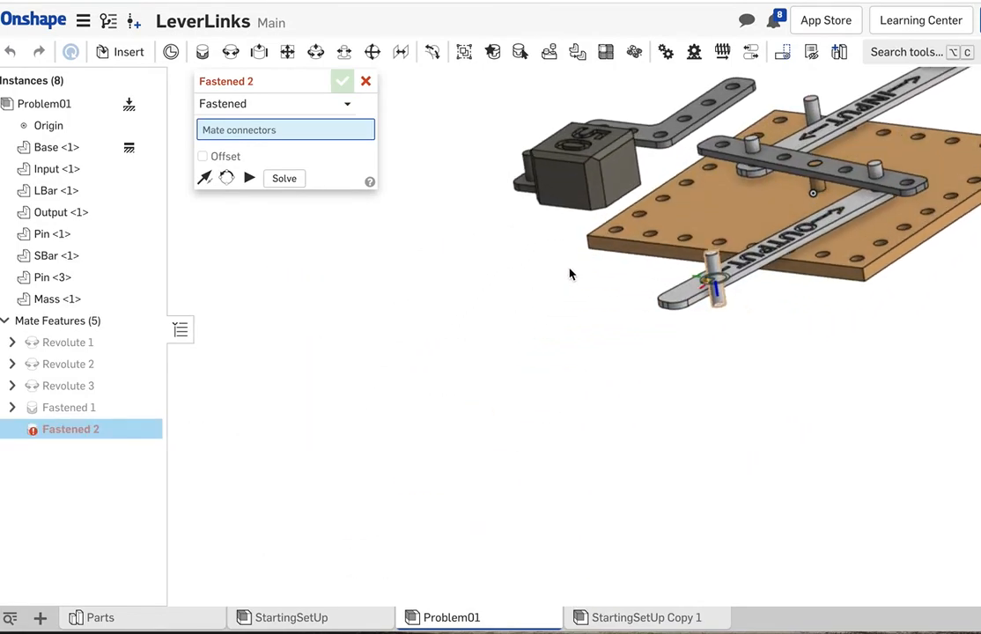
pyautogui.scroll(5, 826, 256)
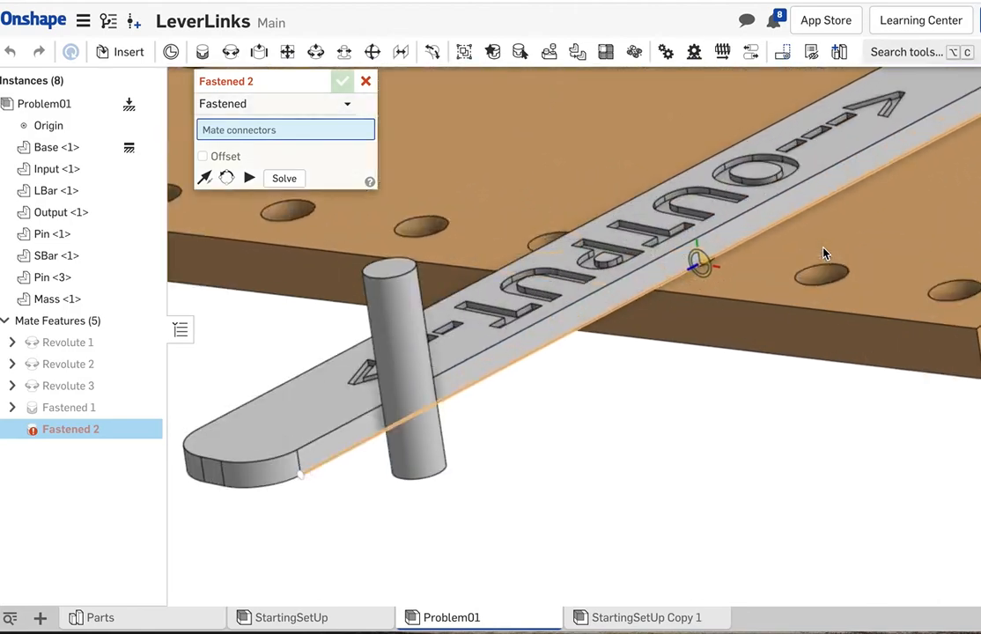
pyautogui.click(619, 254)
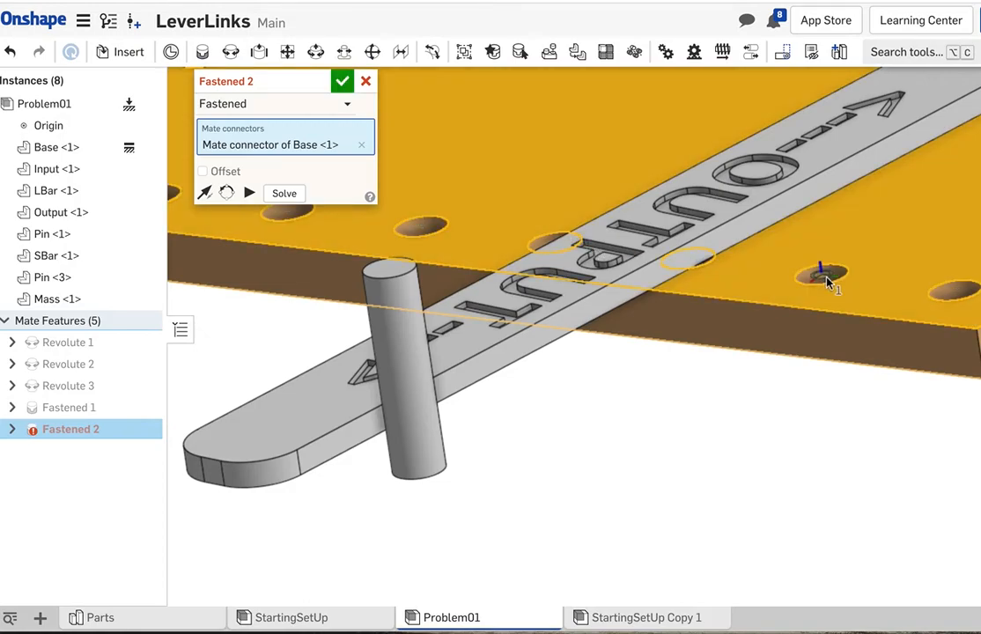
pyautogui.click(402, 371)
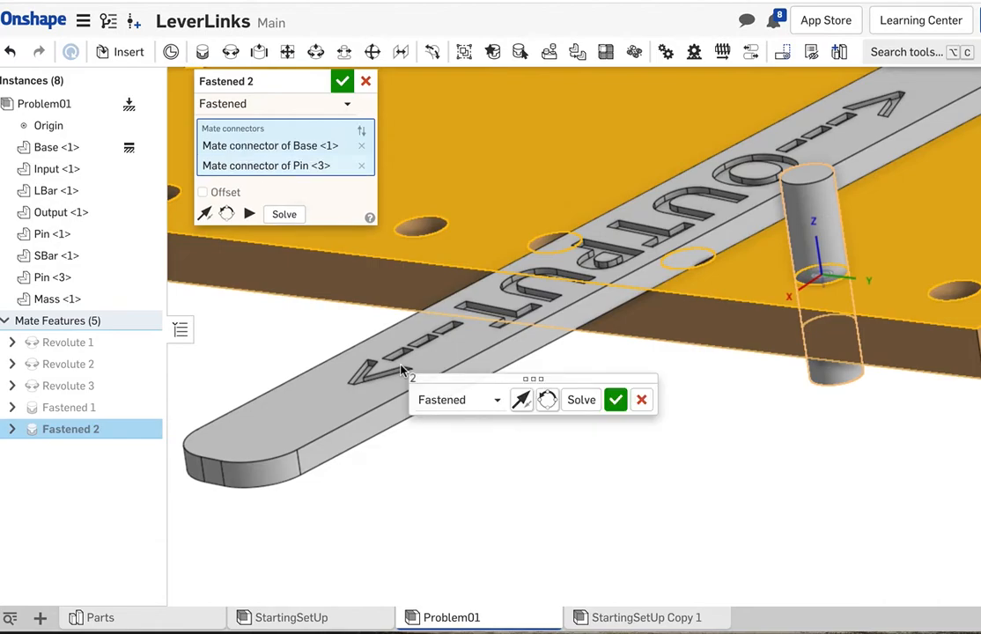
pyautogui.click(342, 81)
# Step: Pull the Output bar's free end slightly up and the Input bar's free end down towards their pins on the base
pyautogui.scroll(-10, 304, 314)
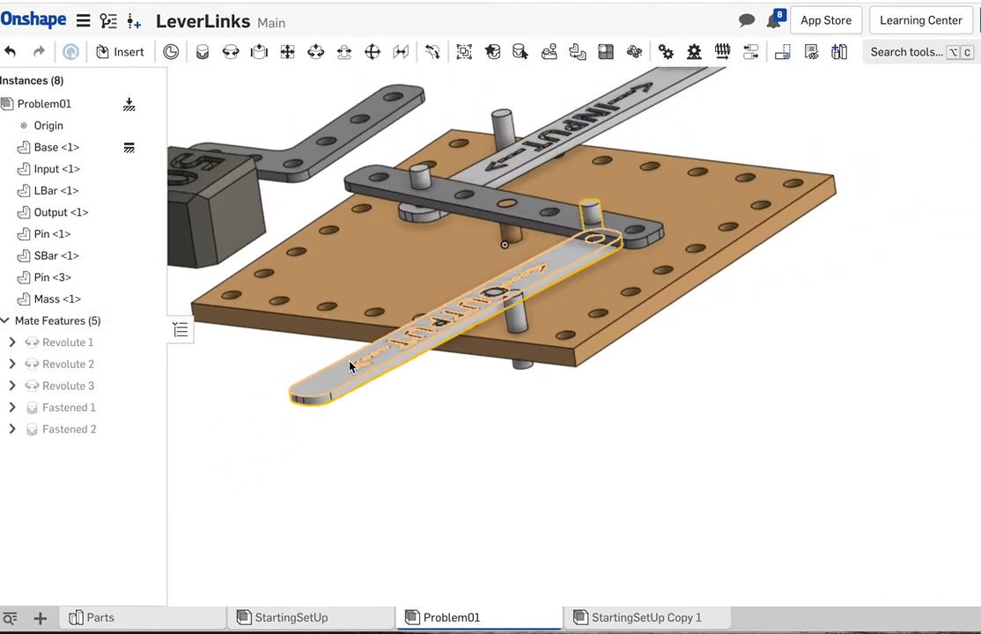
pyautogui.moveTo(240, 406); pyautogui.dragTo(366, 464, button='right')
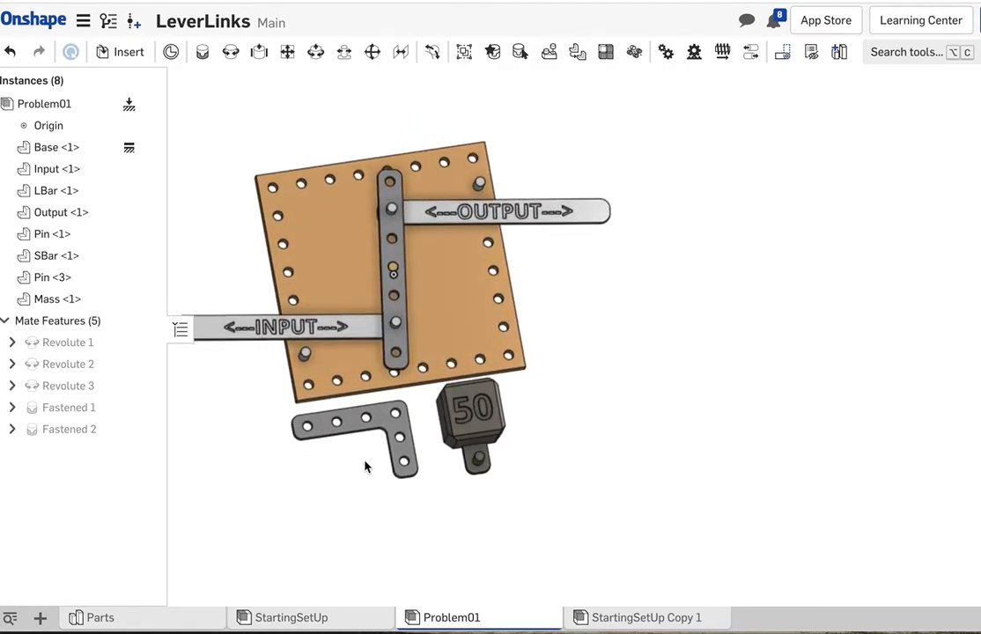
pyautogui.moveTo(587, 202); pyautogui.dragTo(564, 195)
pyautogui.moveTo(210, 330); pyautogui.dragTo(226, 379)
# Step: Add a tangent mate between the Input bar's long edge facing its base pin and that pin's cylindrical face
pyautogui.scroll(5, 226, 289)
pyautogui.moveTo(226, 287); pyautogui.dragTo(253, 261, button='right')
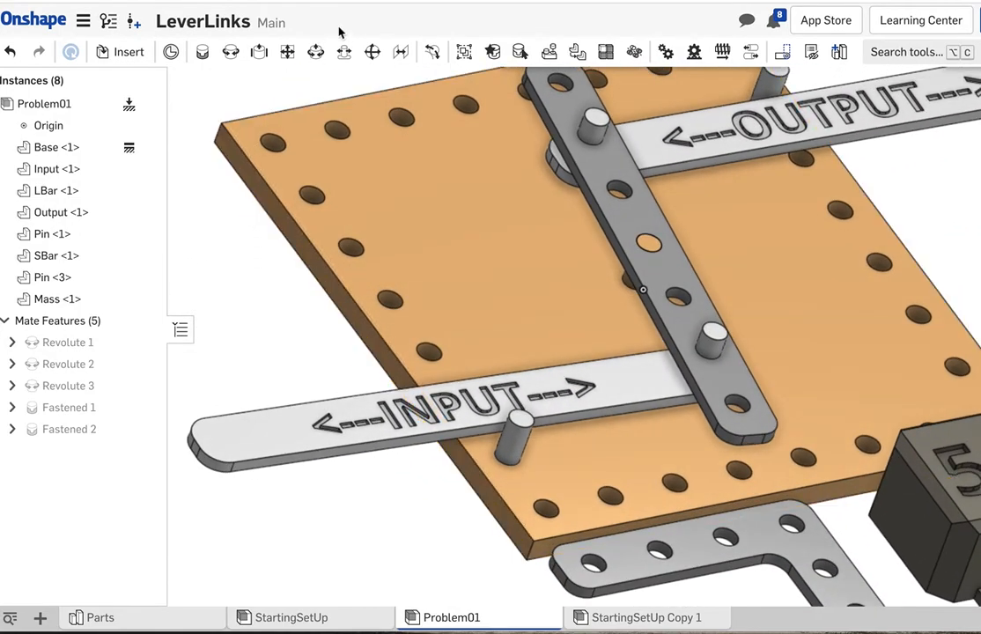
pyautogui.click(435, 54)
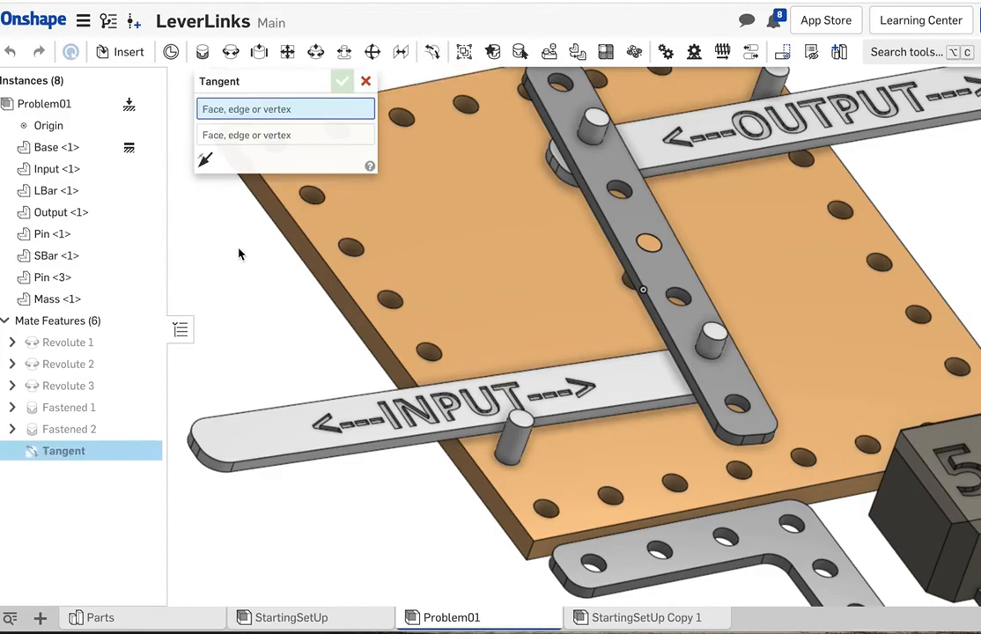
pyautogui.click(322, 452)
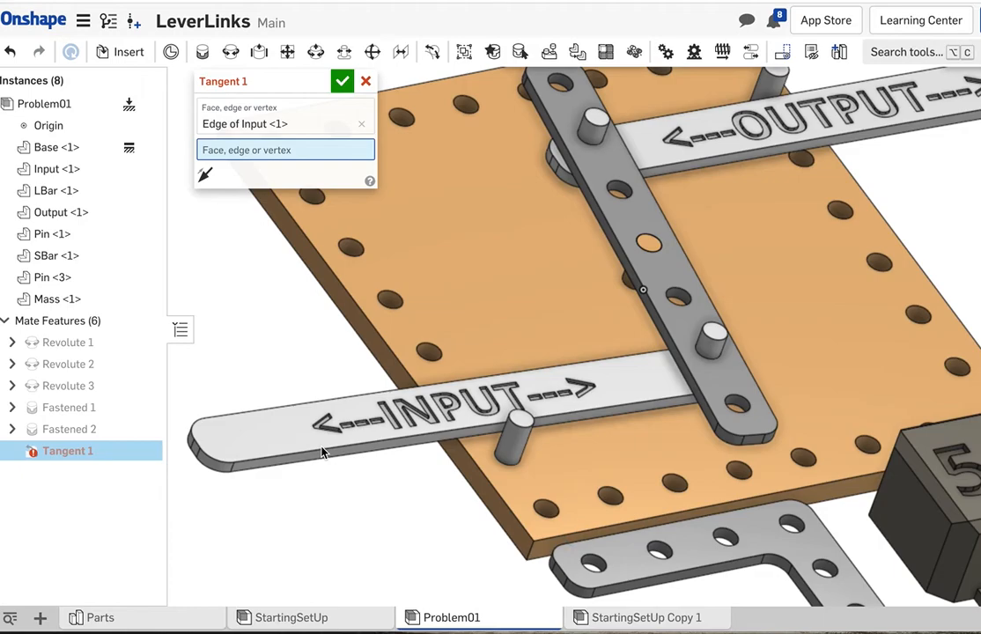
pyautogui.click(515, 452)
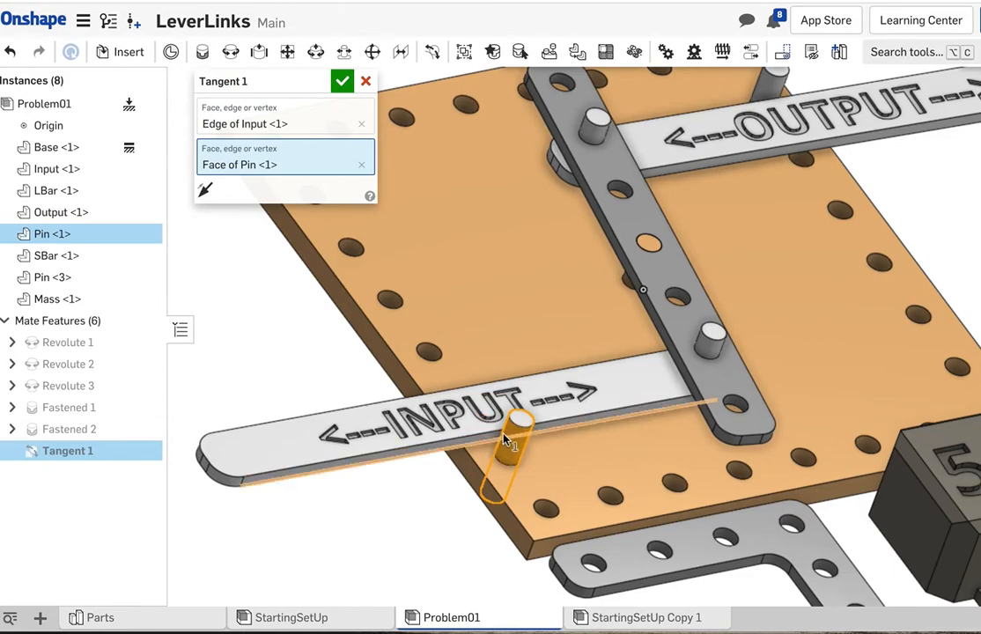
pyautogui.click(342, 82)
# Step: Add a tangent mate between the Output bar's long upper-face edge nearest its base pin and that pin's cylindrical face
pyautogui.click(432, 51)
pyautogui.scroll(-5, 466, 156)
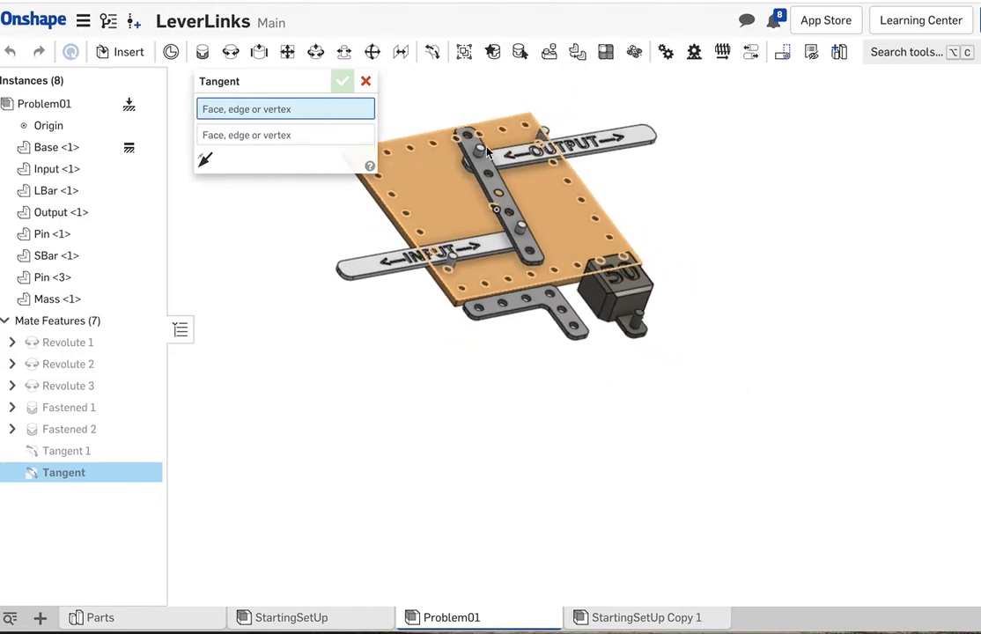
pyautogui.moveTo(709, 154); pyautogui.dragTo(496, 235, button='right')
pyautogui.scroll(10, 441, 242)
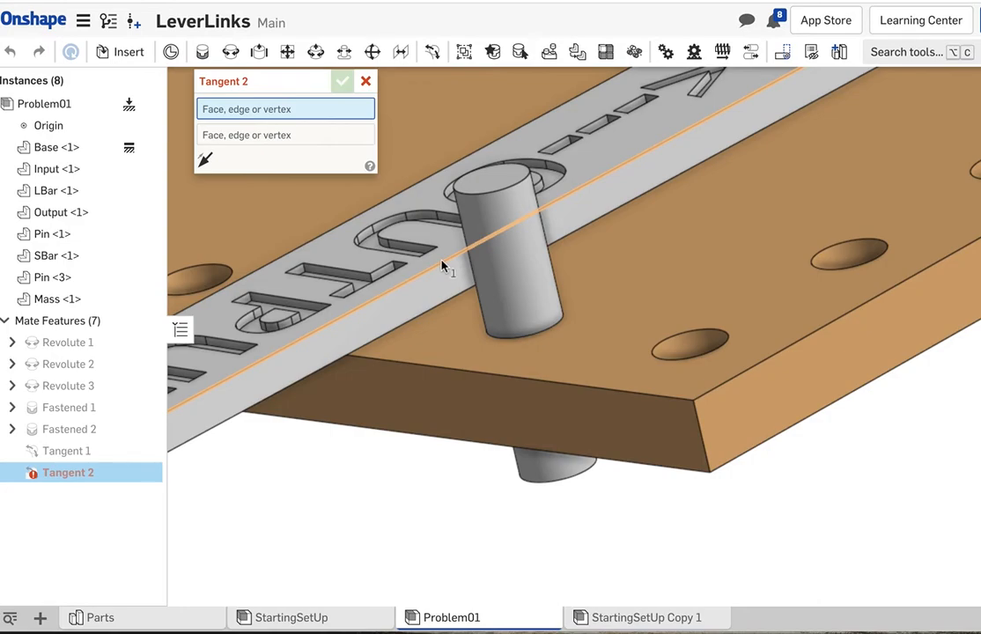
pyautogui.click(442, 265)
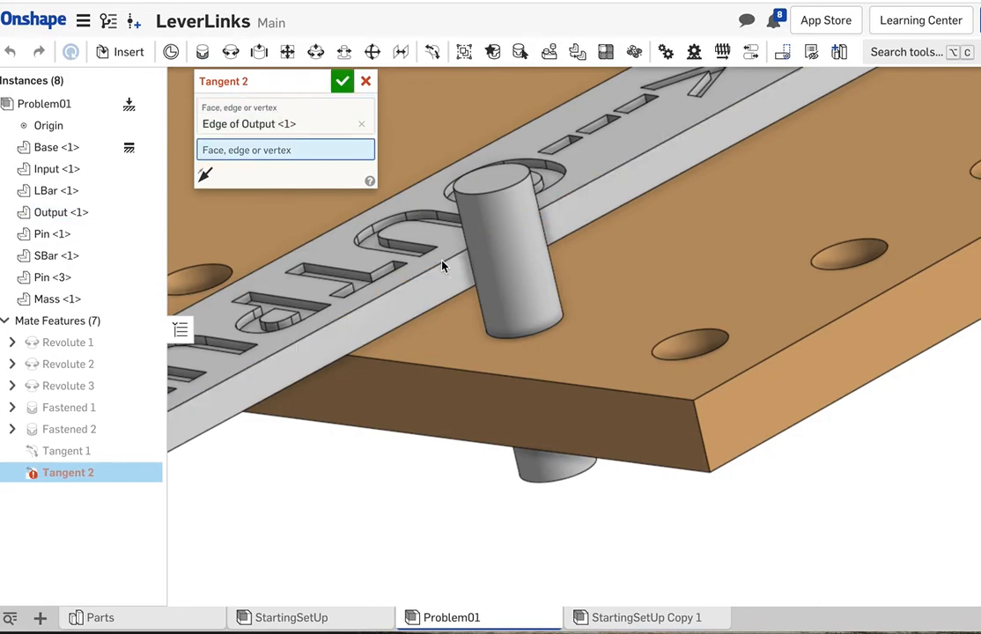
pyautogui.click(504, 265)
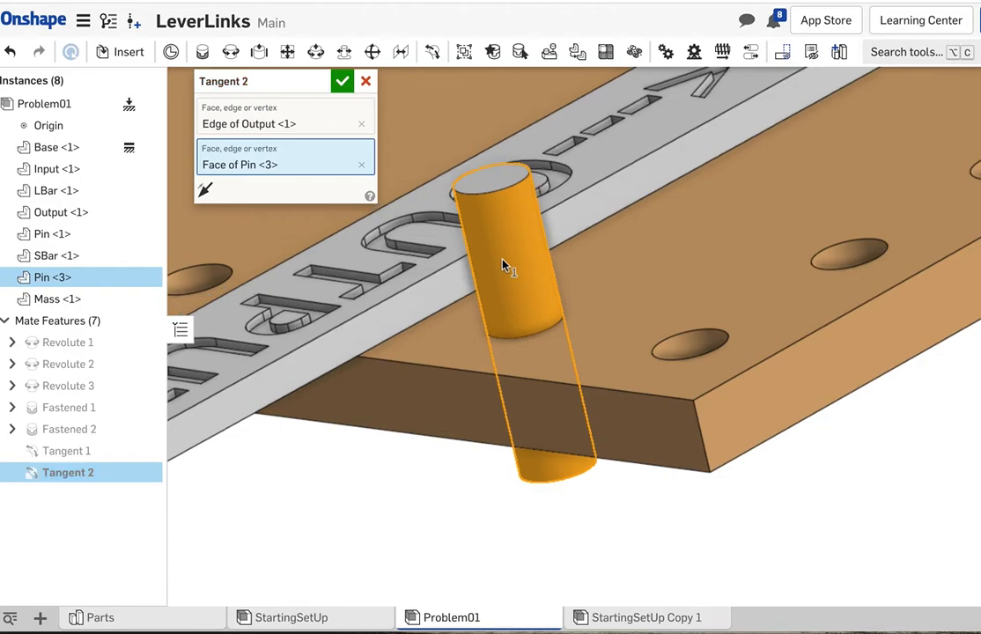
pyautogui.click(342, 81)
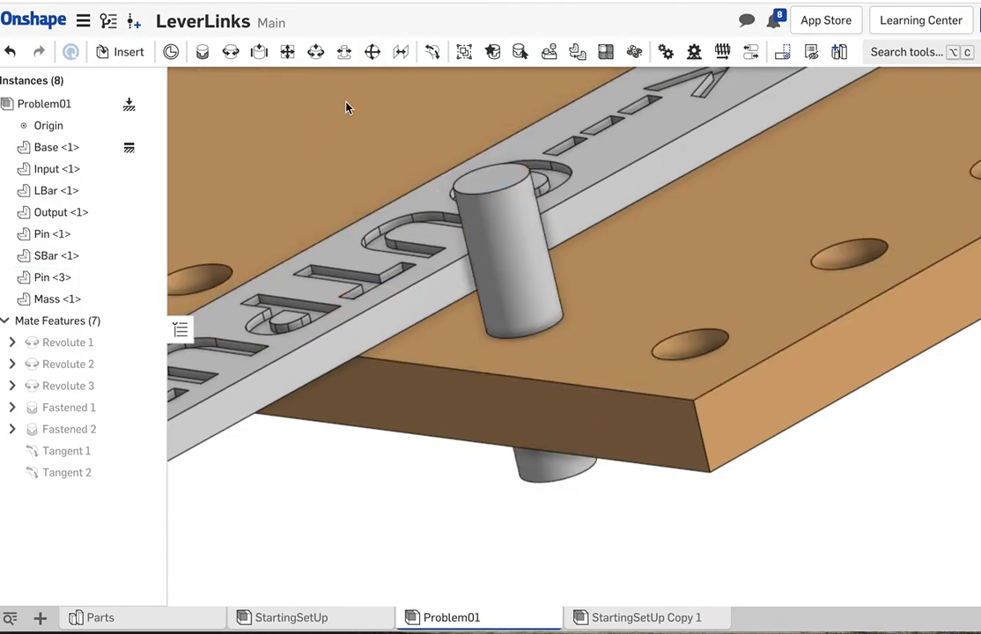
pyautogui.scroll(-10, 362, 203)
pyautogui.moveTo(364, 204); pyautogui.dragTo(496, 276, button='right')
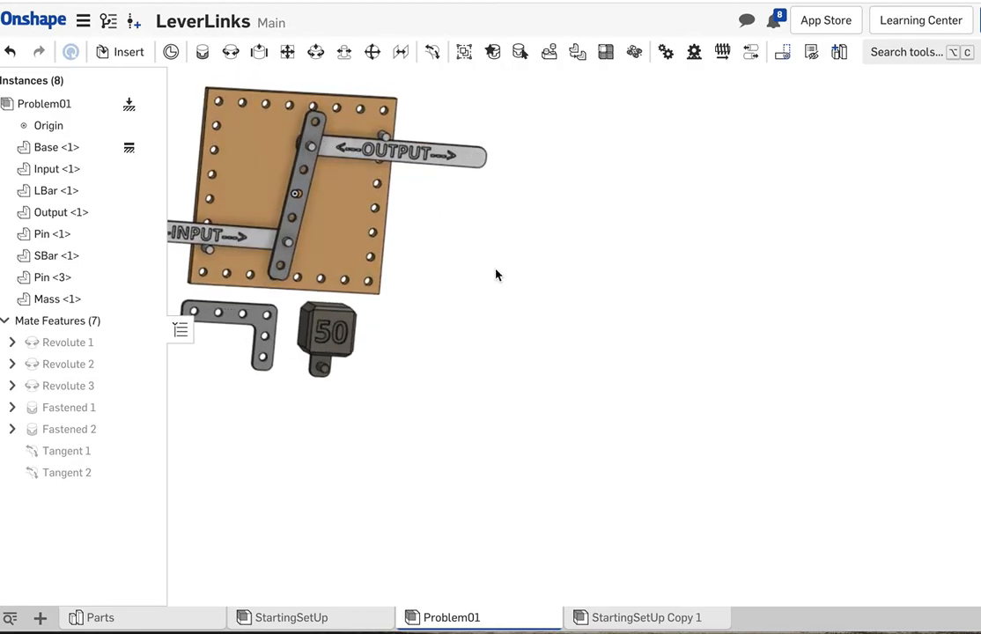
# Step: From a top view, swing the Input bar and the straight lever bar through their travel to check how the Output bar moves
pyautogui.hotkey('ctrl', 'shift', 'Right')
pyautogui.hotkey('ctrl', 'shift', 'Right')
pyautogui.hotkey('ctrl', 'shift', 'Right')
pyautogui.hotkey('ctrl', 'shift', 'Right')
pyautogui.hotkey('ctrl', 'shift', 'Right')
pyautogui.hotkey('ctrl', 'shift', 'Right')
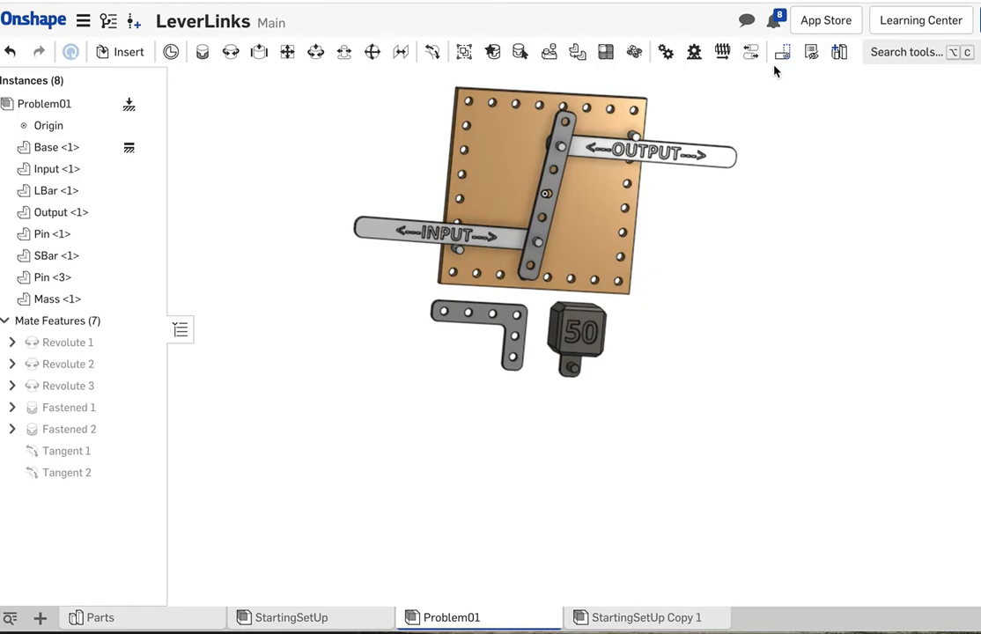
pyautogui.hotkey('shift', '5')
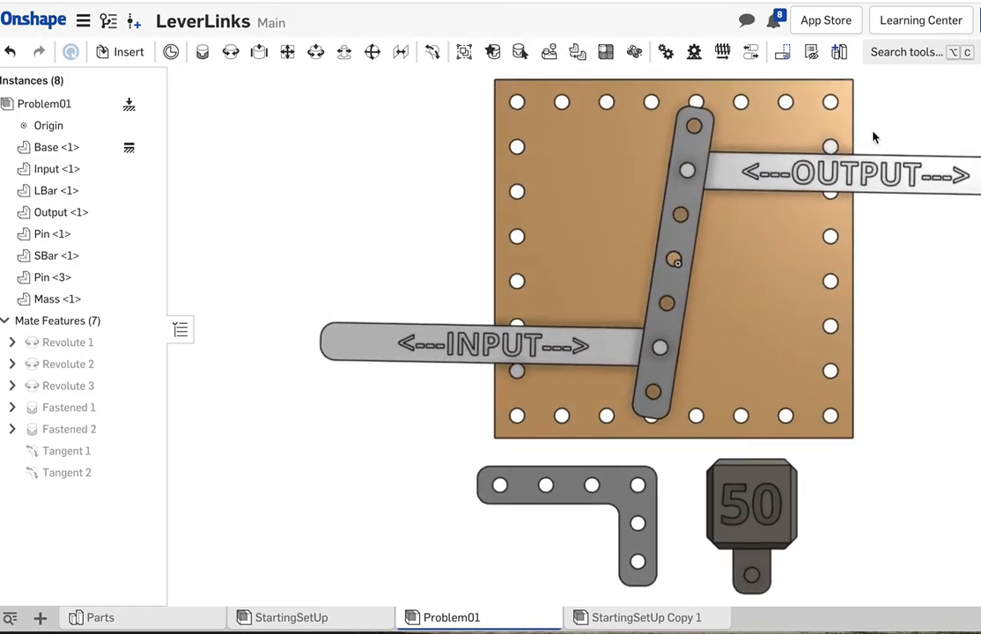
pyautogui.moveTo(343, 349); pyautogui.dragTo(517, 295)
pyautogui.moveTo(654, 418); pyautogui.dragTo(578, 265)
pyautogui.moveTo(471, 336); pyautogui.dragTo(727, 387)
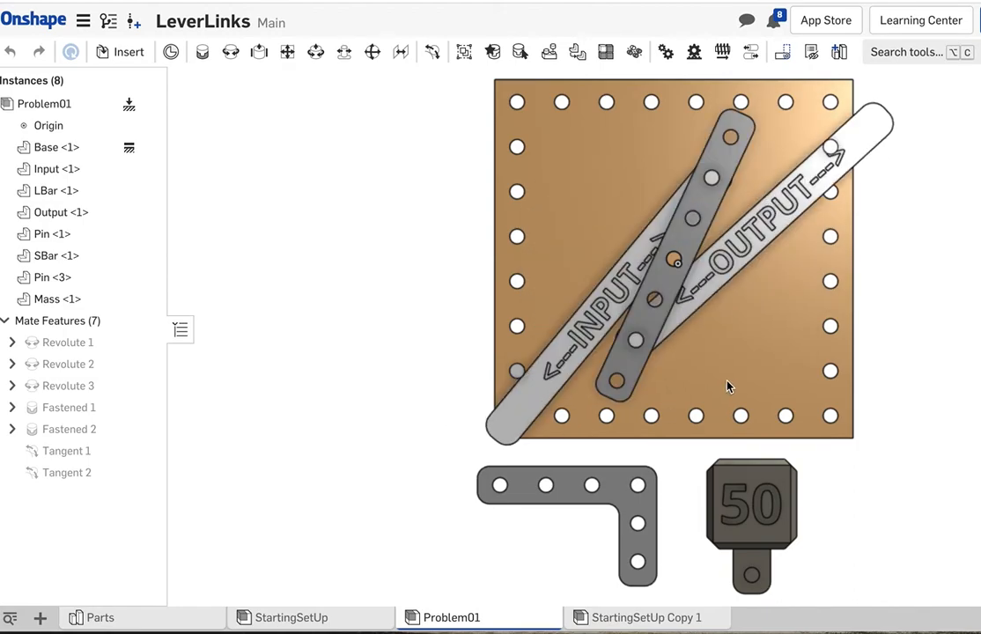
pyautogui.moveTo(510, 449); pyautogui.dragTo(478, 314)
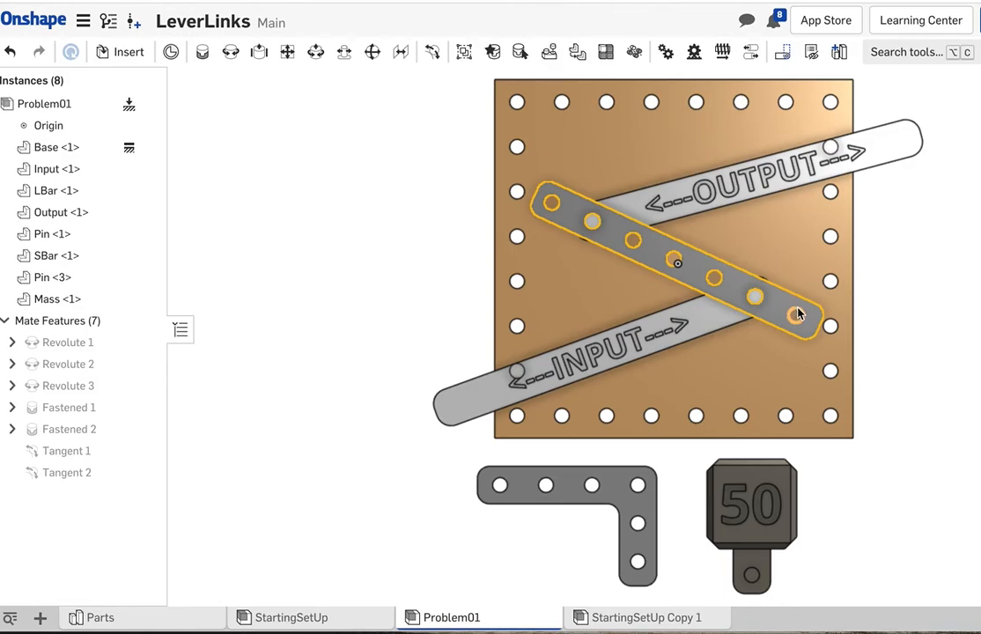
pyautogui.moveTo(796, 335); pyautogui.dragTo(383, 412)
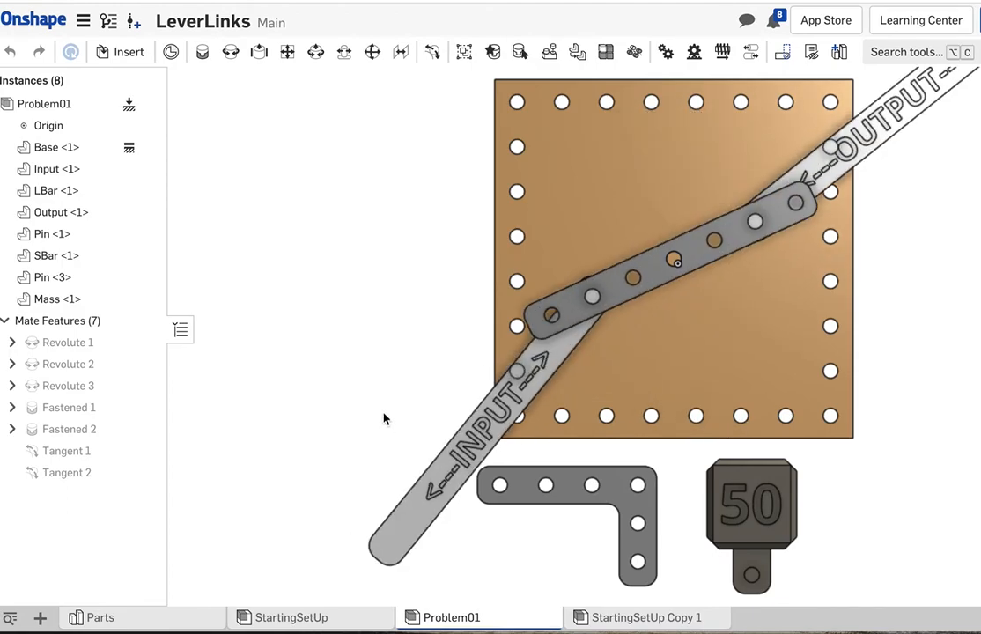
pyautogui.moveTo(565, 293); pyautogui.dragTo(673, 322)
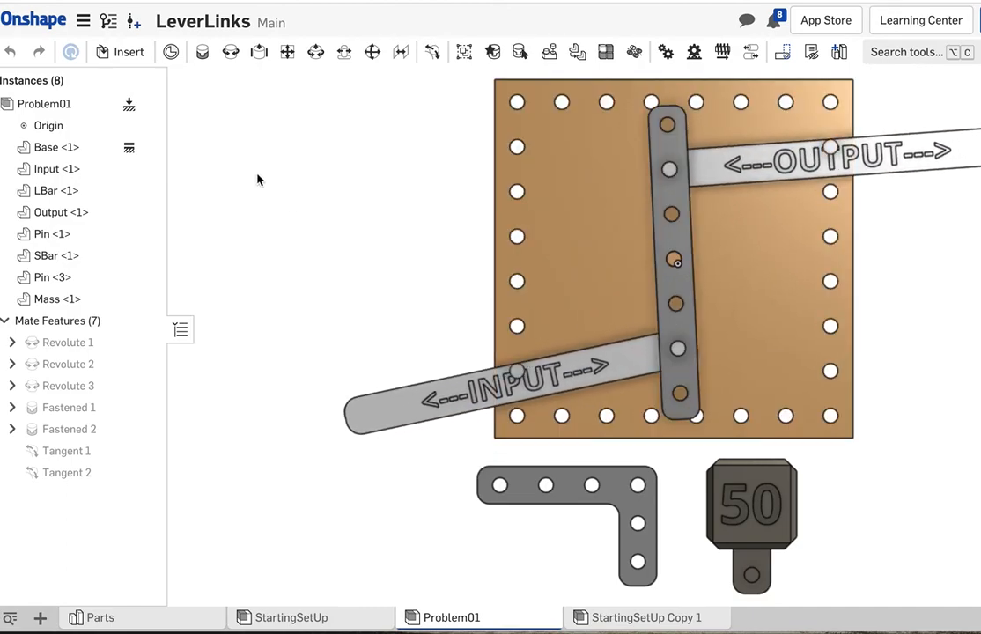
pyautogui.scroll(-3, 258, 180)
pyautogui.moveTo(258, 146)
pyautogui.mouseDown(button='right')
pyautogui.moveTo(258, 134)
pyautogui.moveTo(258, 157)
pyautogui.mouseUp(button='right')
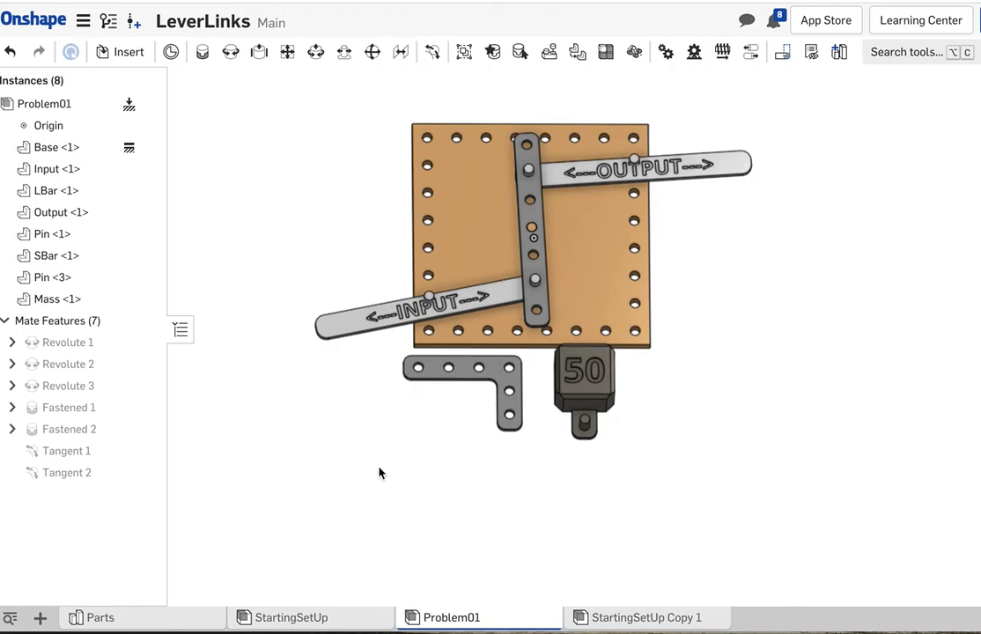
# Step: Open the StartingSetUp Copy 1 assembly and rename it Problem02
pyautogui.click(619, 621)
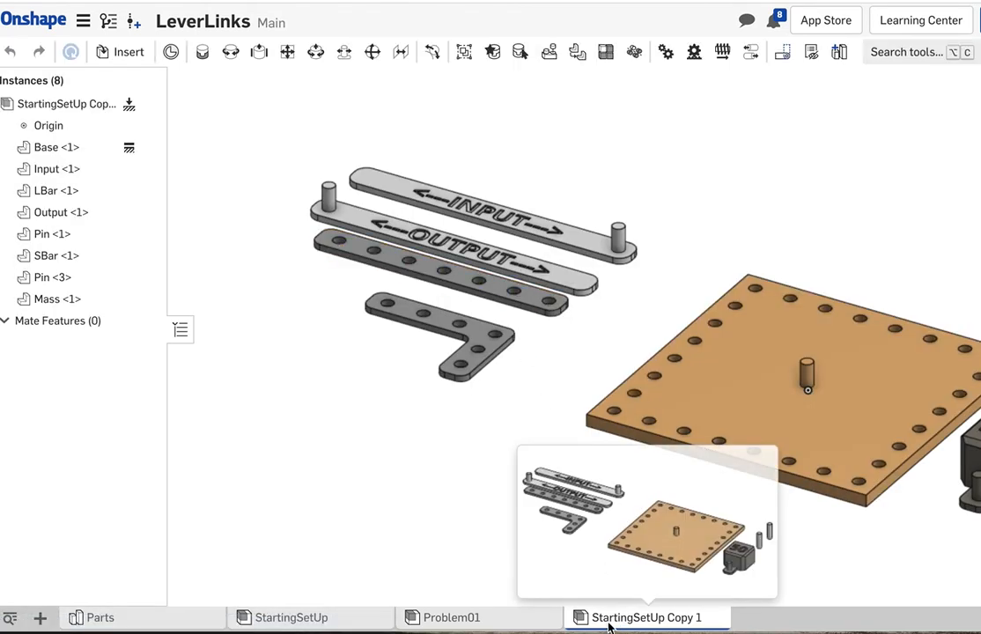
pyautogui.rightClick(608, 623)
pyautogui.click(596, 466)
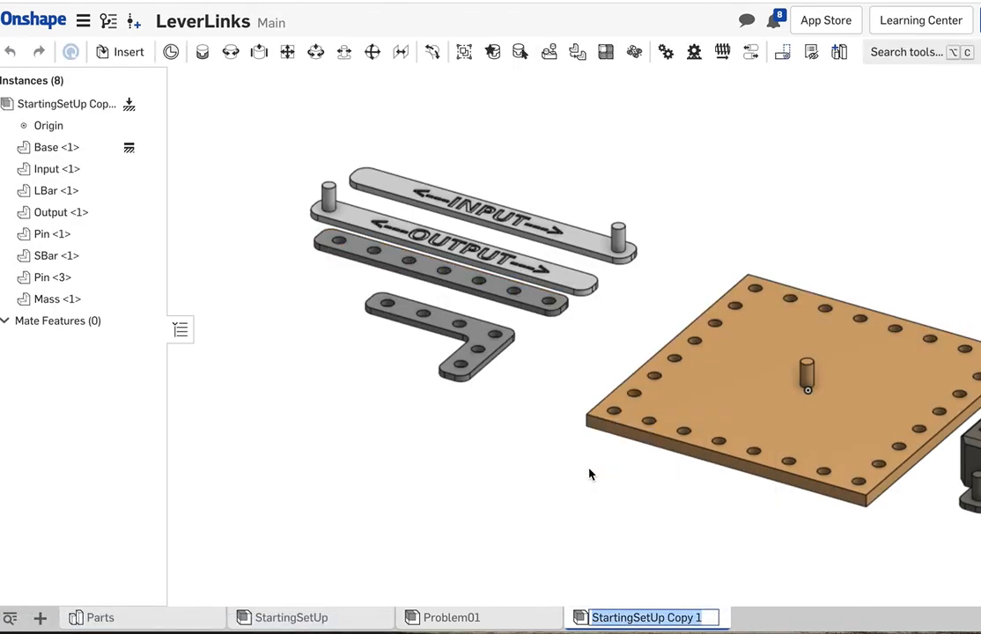
pyautogui.write('Problem02')
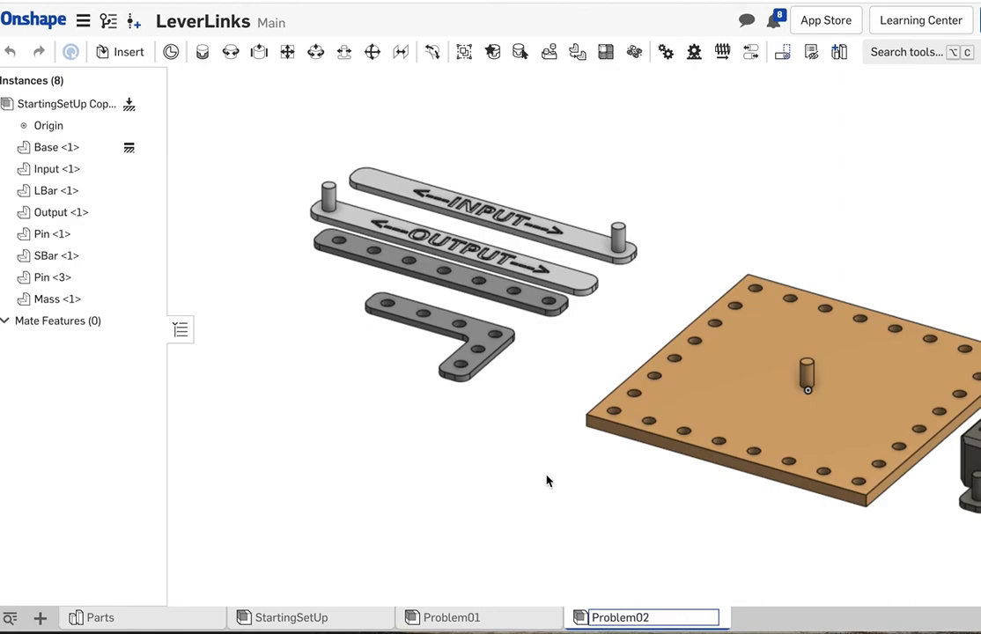
pyautogui.press('Return')
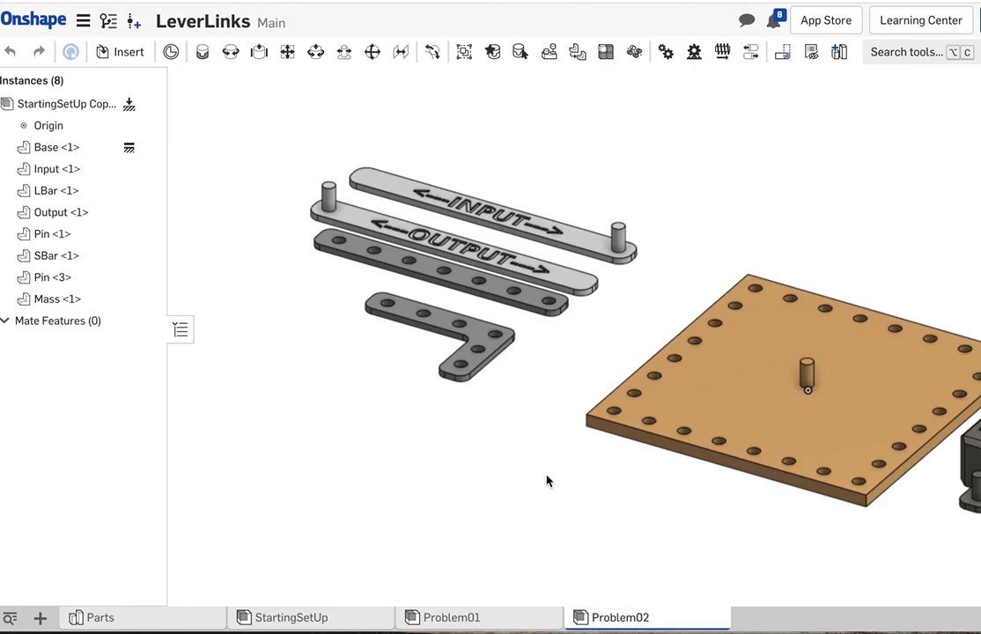
# Step: View the loose parts of the Problem02 assembly from nearly overhead, and return to the Problem01 assembly
pyautogui.scroll(-5, 647, 461)
pyautogui.moveTo(648, 462); pyautogui.dragTo(739, 522, button='right')
pyautogui.scroll(3, 723, 368)
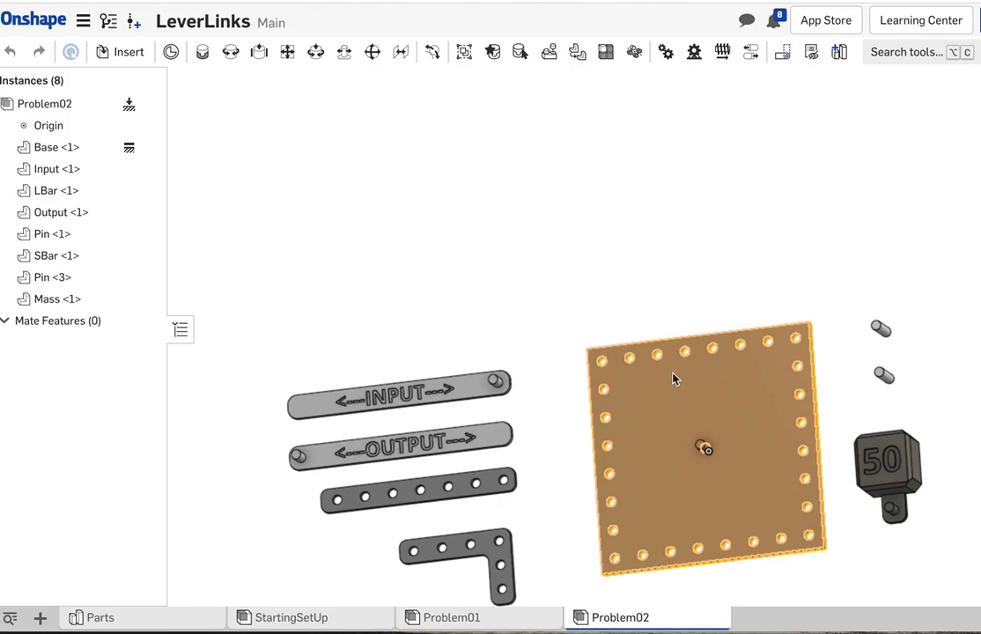
pyautogui.click(445, 618)
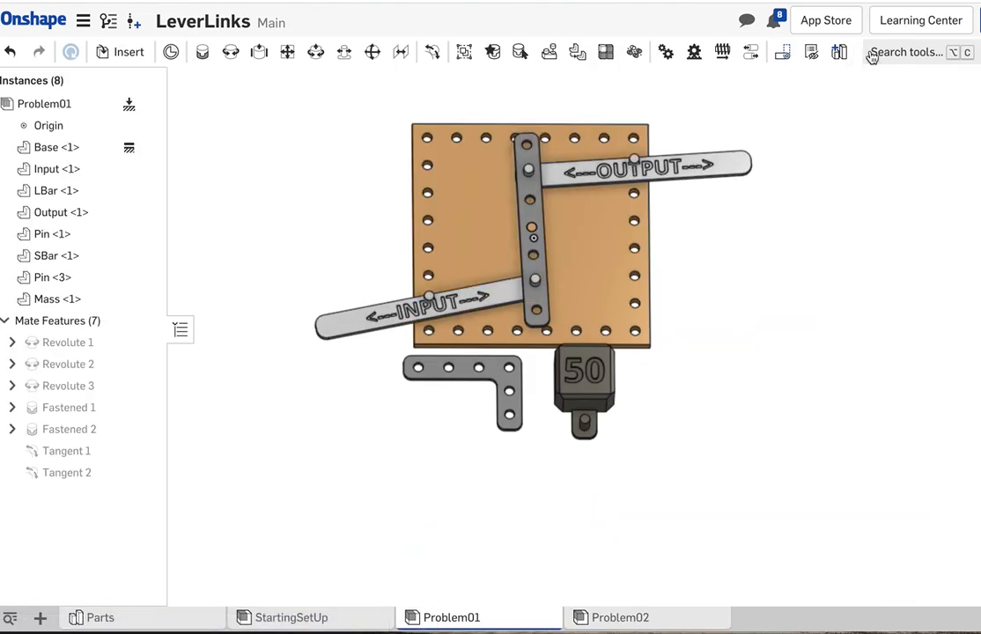